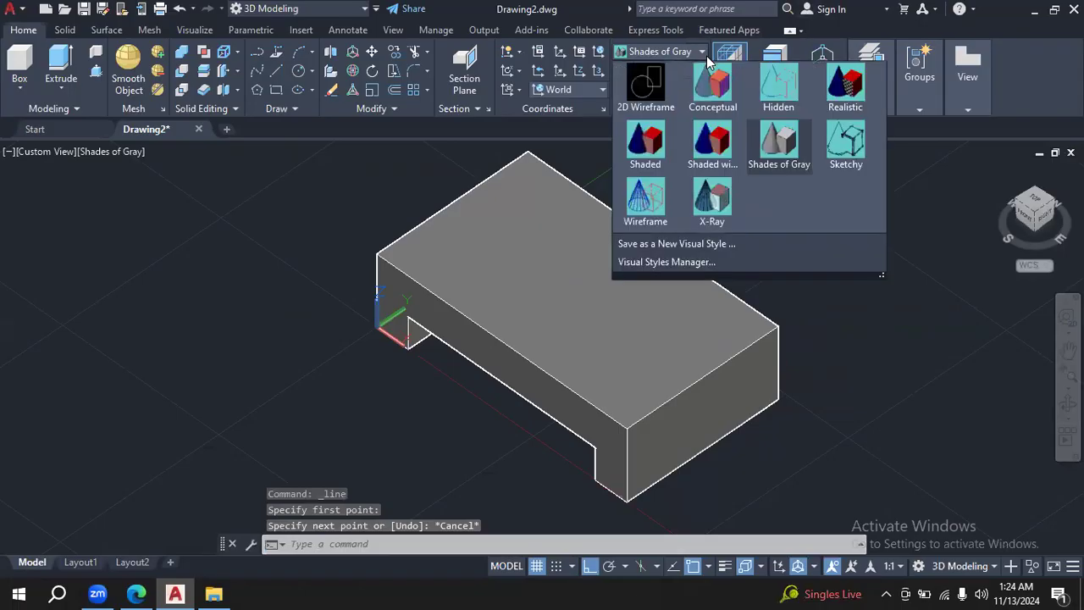
Step: Display the block in the 2D Wireframe visual style and consult the notch dimensions in the reference PDF in the browser
{"action": "key", "text": "Escape"}
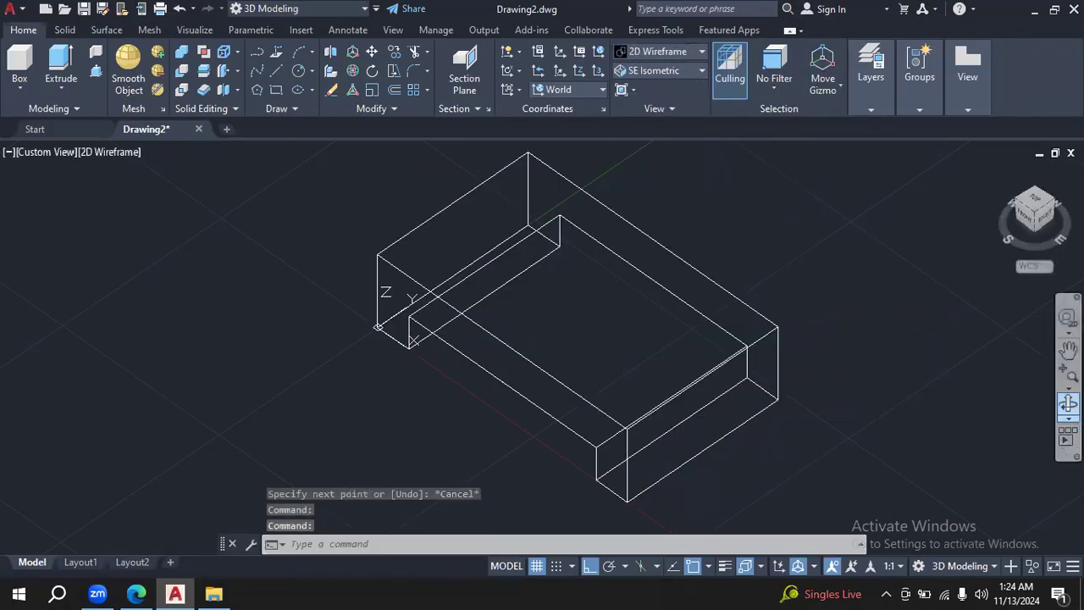
{"action": "left_click", "coordinate": [1068, 405]}
{"action": "left_click_drag", "start_coordinate": [847, 386], "coordinate": [874, 325]}
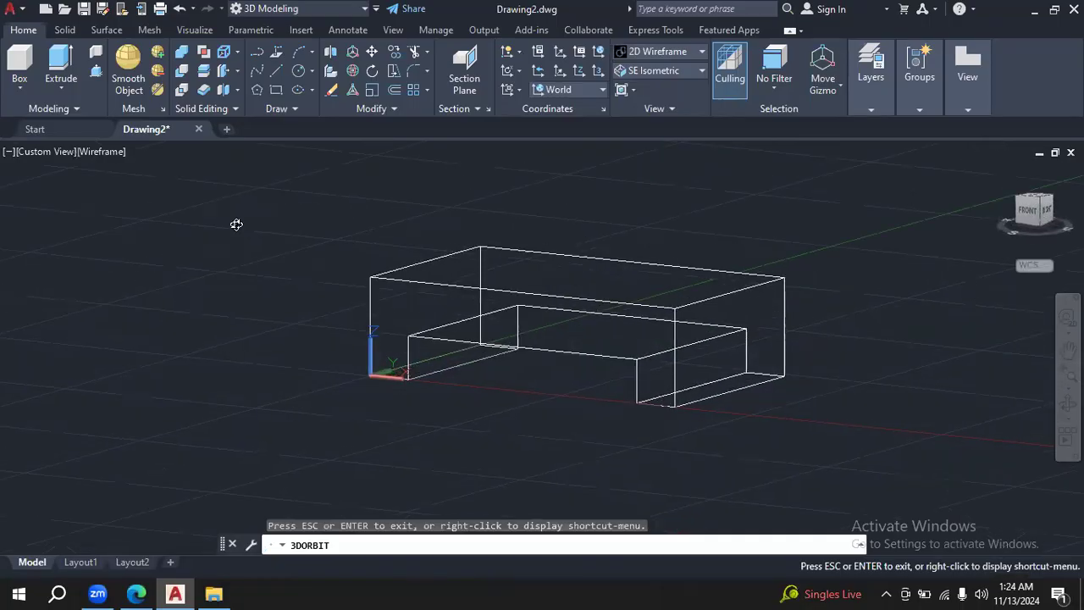
{"action": "left_click", "coordinate": [136, 593]}
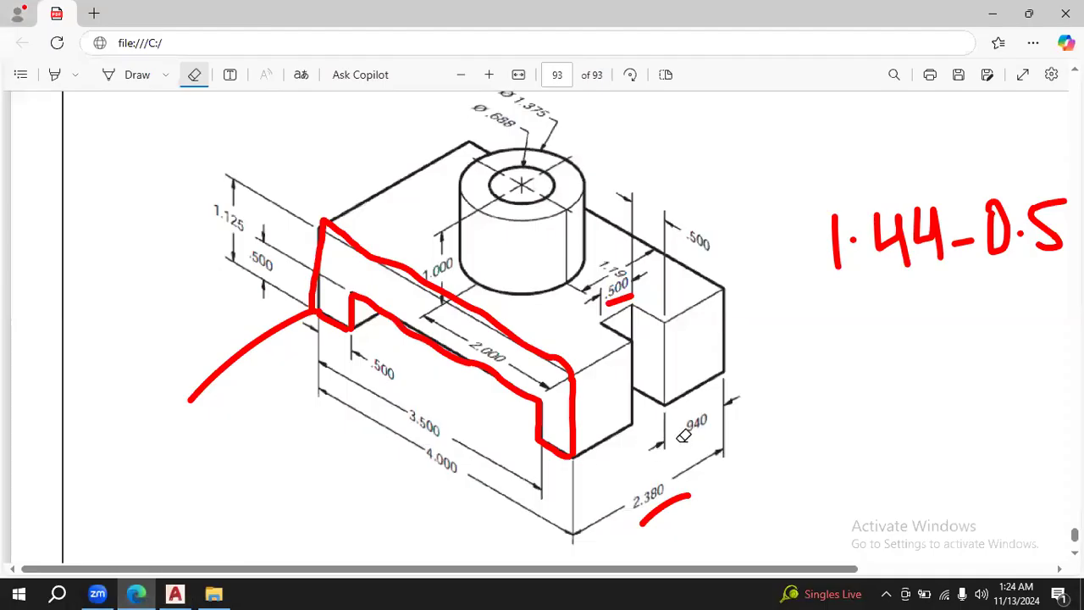
{"action": "left_click", "coordinate": [175, 594]}
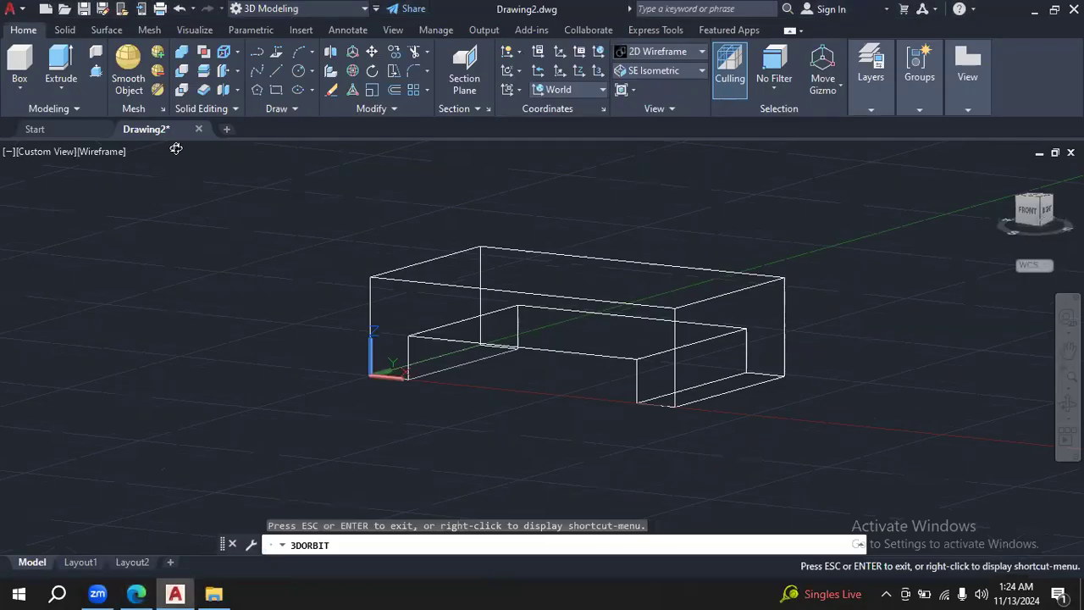
Step: Draw a 0.94 line from the block's rear top corner along the end's upper edge, plus a short vertical segment rising from its endpoint
{"action": "left_click", "coordinate": [276, 71]}
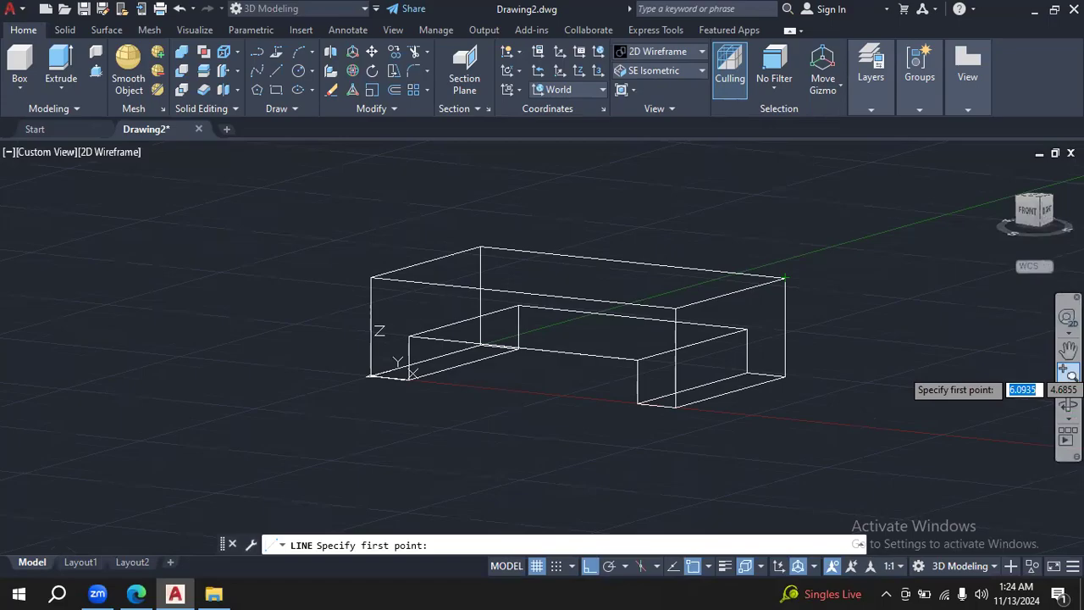
{"action": "left_click", "coordinate": [1067, 372]}
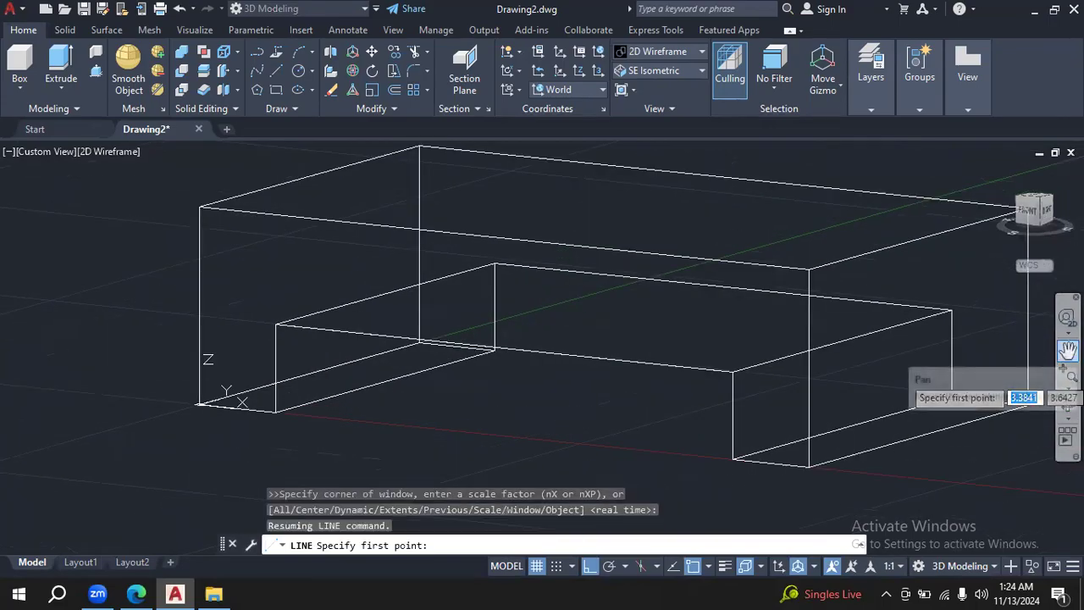
{"action": "left_click", "coordinate": [1067, 349]}
{"action": "left_click_drag", "start_coordinate": [988, 300], "coordinate": [745, 341]}
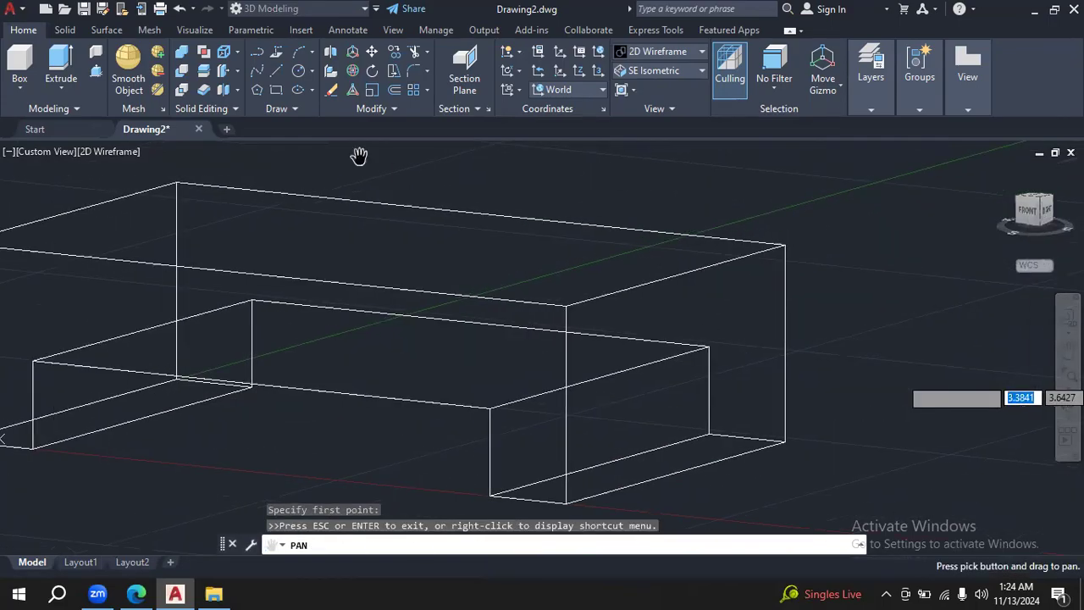
{"action": "key", "text": "Escape"}
{"action": "left_click", "coordinate": [279, 73]}
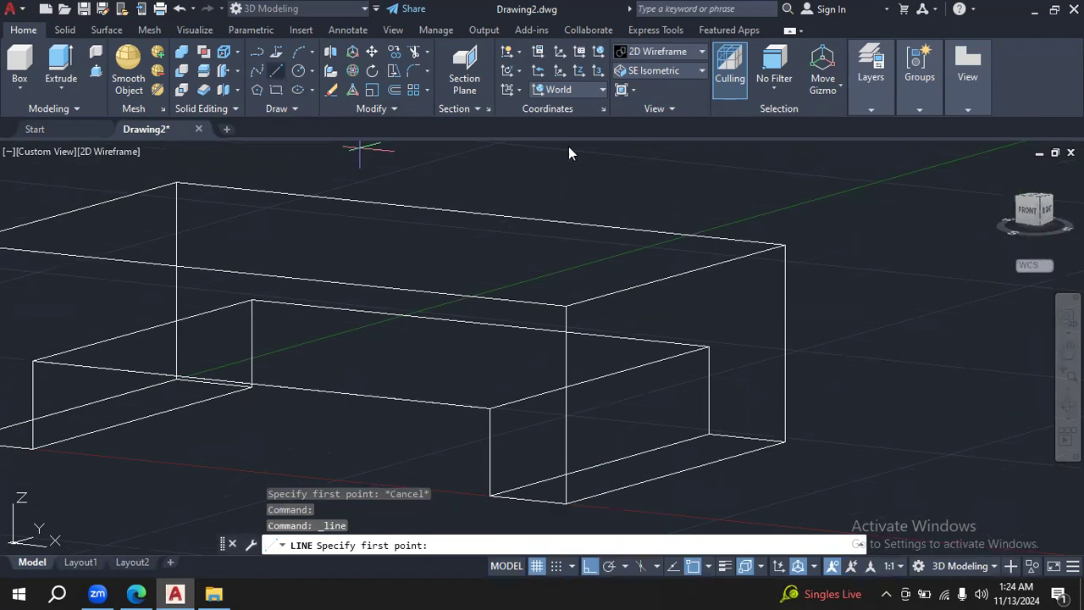
{"action": "left_click", "coordinate": [785, 244]}
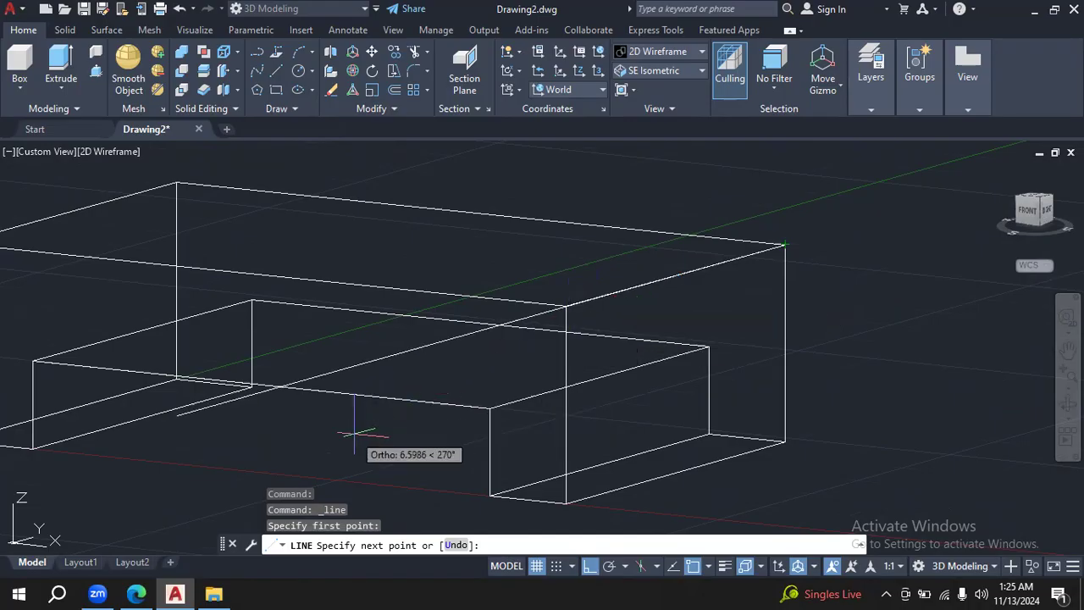
{"action": "type", "text": "0.9"}
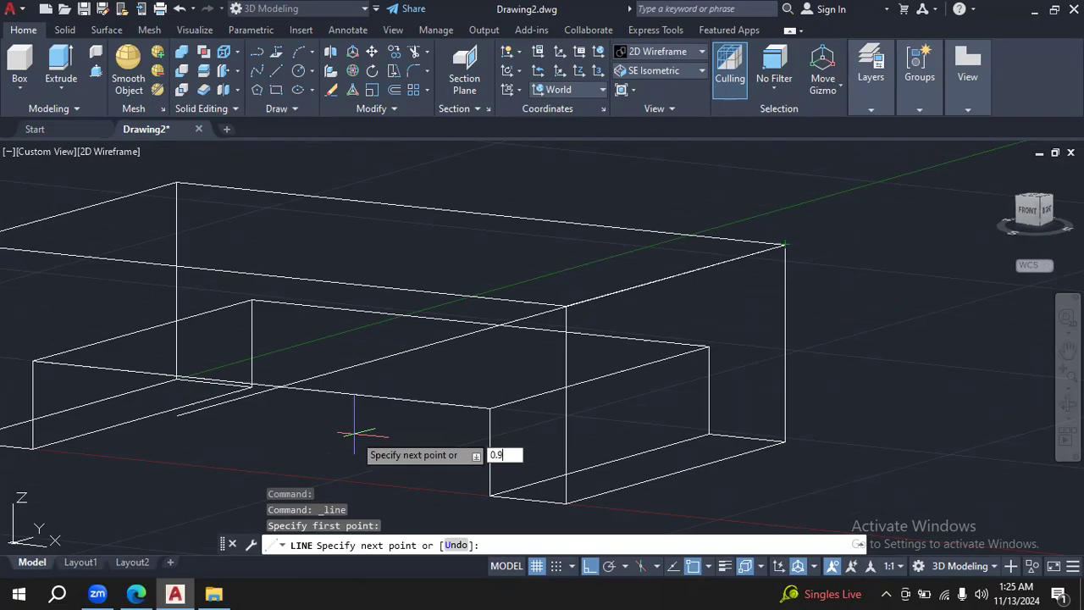
{"action": "type", "text": "4"}
{"action": "key", "text": "Return"}
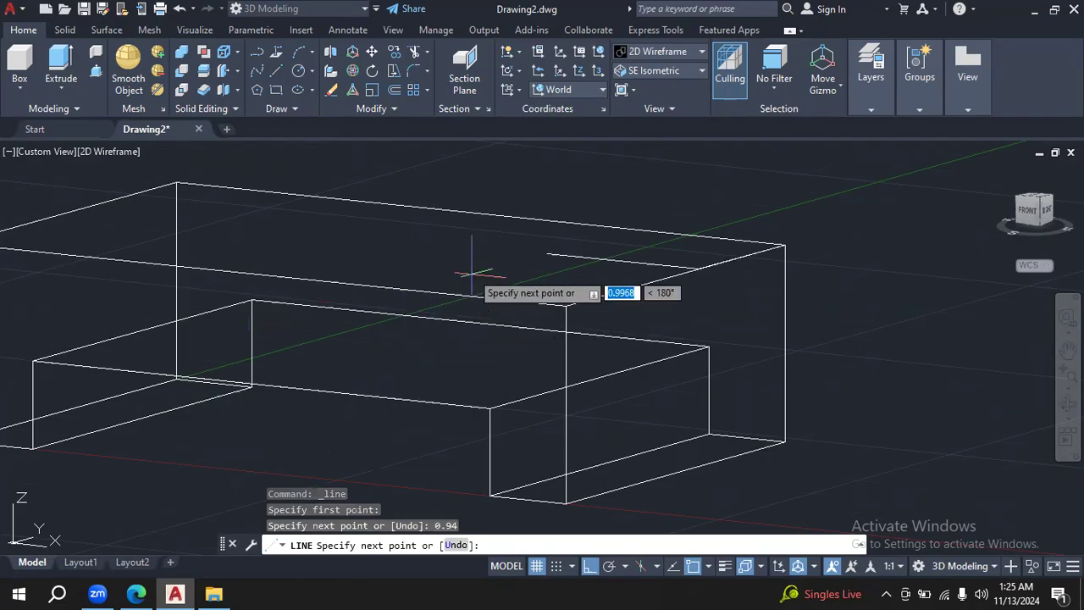
{"action": "left_click", "coordinate": [705, 178]}
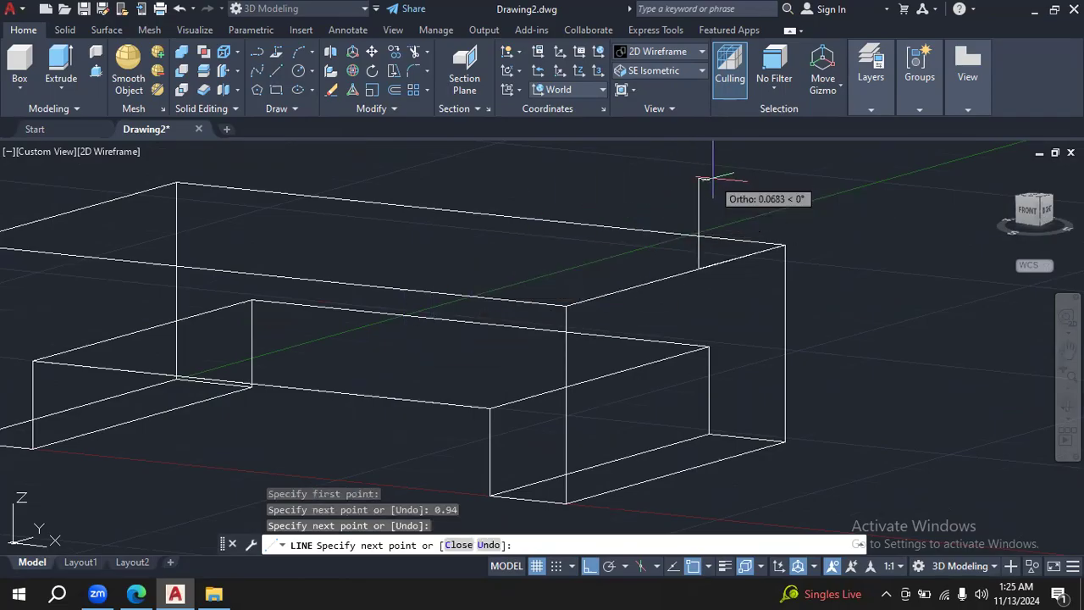
{"action": "key", "text": "Escape"}
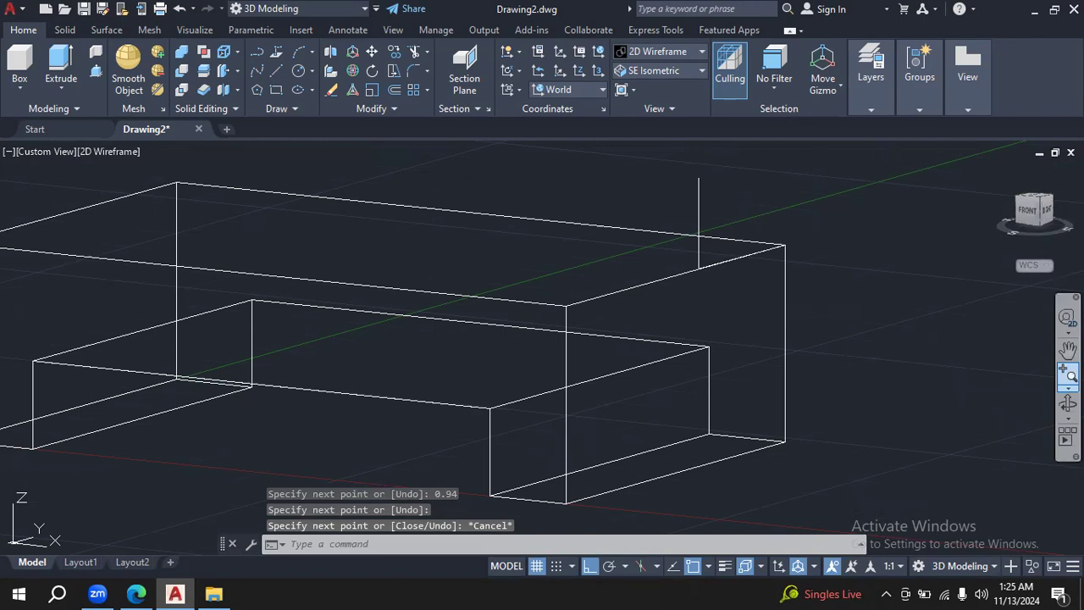
Step: Draw a 0.5 by 0.5 rectangle on the block's top face, starting at the inner end of the 0.94 line
{"action": "left_click", "coordinate": [1069, 405]}
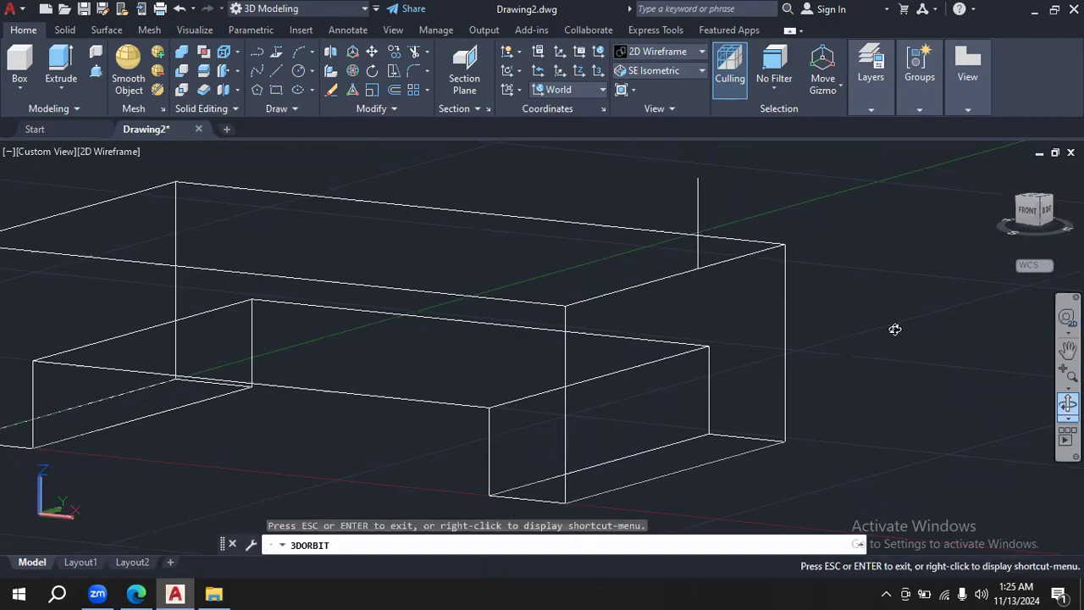
{"action": "left_click_drag", "start_coordinate": [895, 329], "coordinate": [909, 374]}
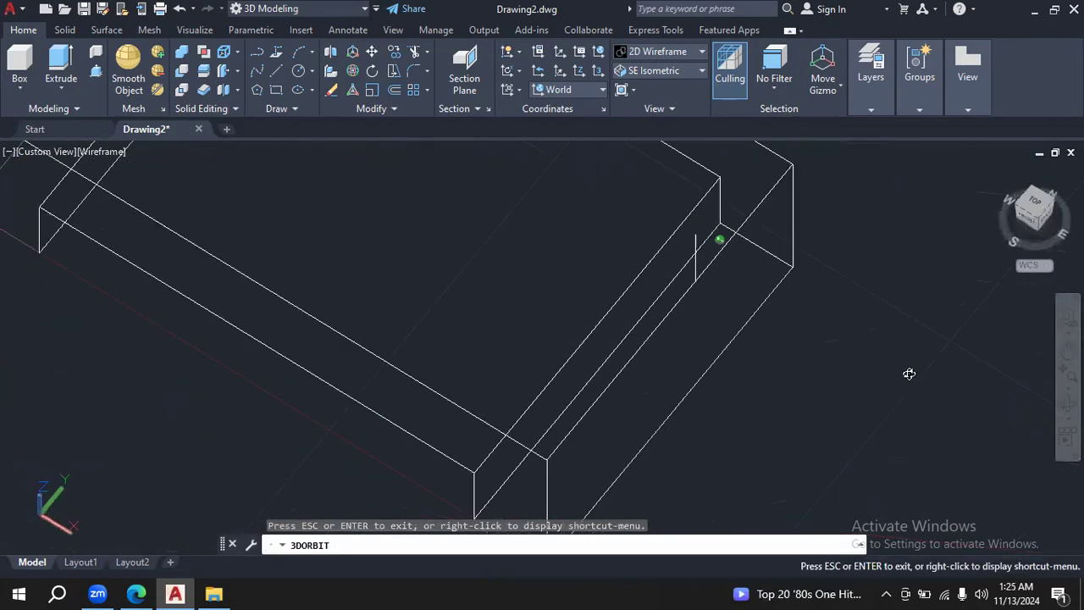
{"action": "left_click_drag", "start_coordinate": [912, 292], "coordinate": [816, 353]}
{"action": "key", "text": "Escape"}
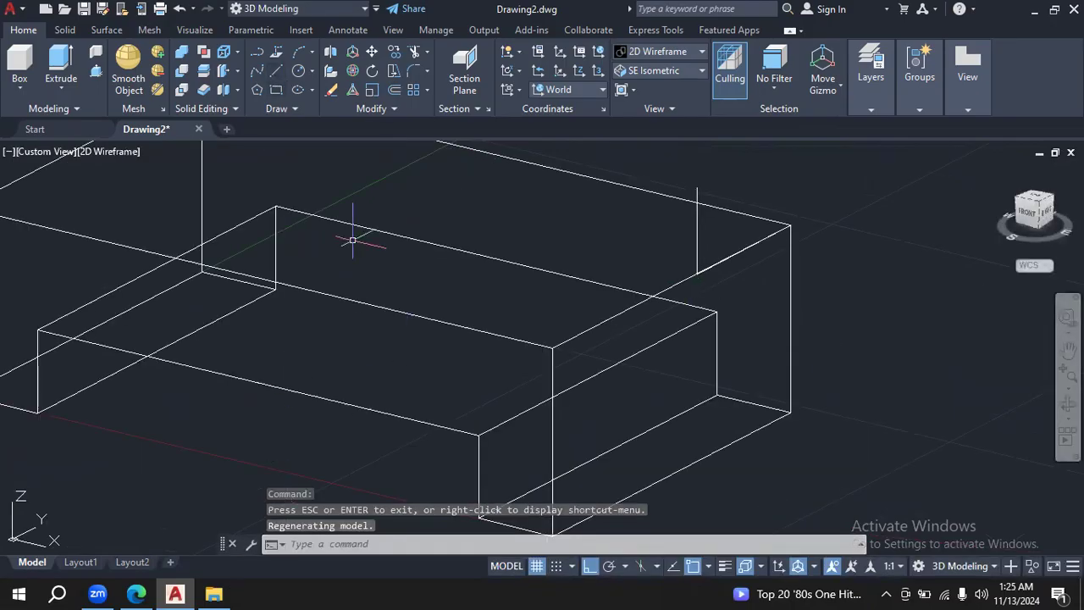
{"action": "left_click", "coordinate": [275, 94]}
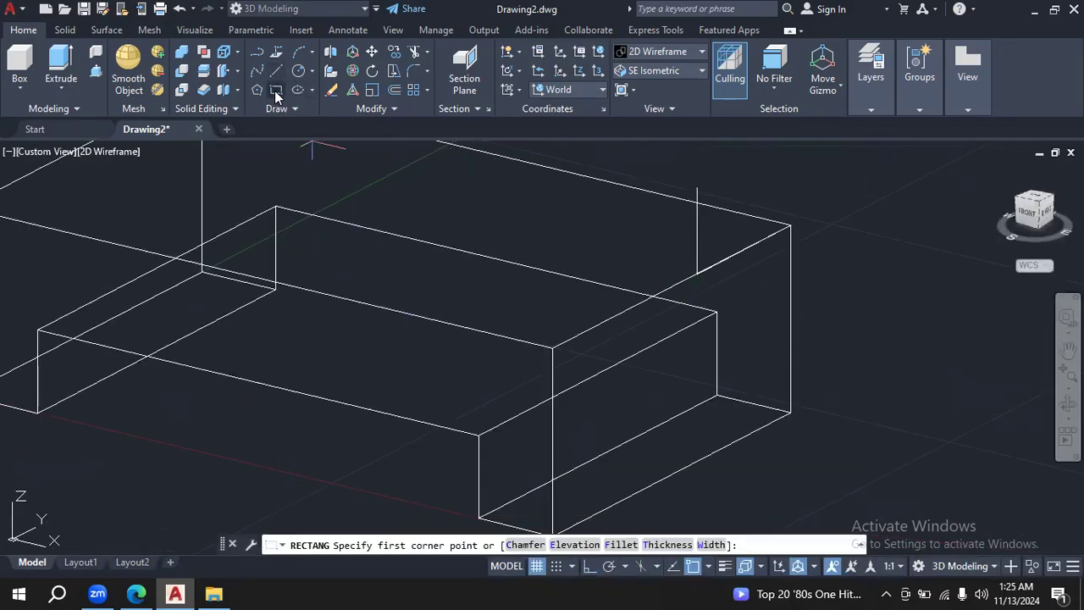
{"action": "left_click", "coordinate": [696, 273]}
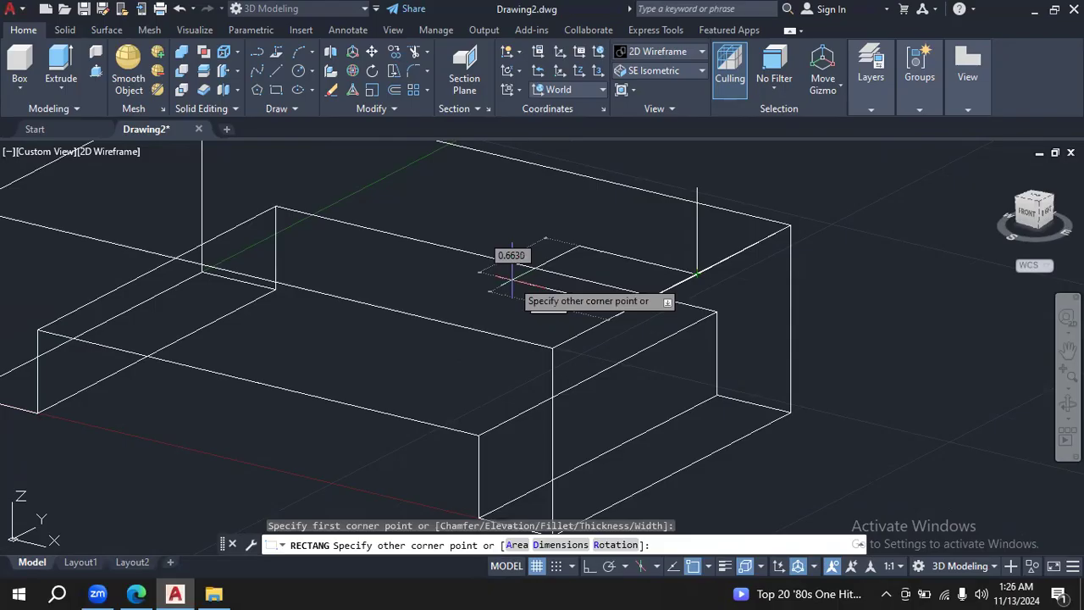
{"action": "type", "text": "0.5"}
{"action": "key", "text": "Tab"}
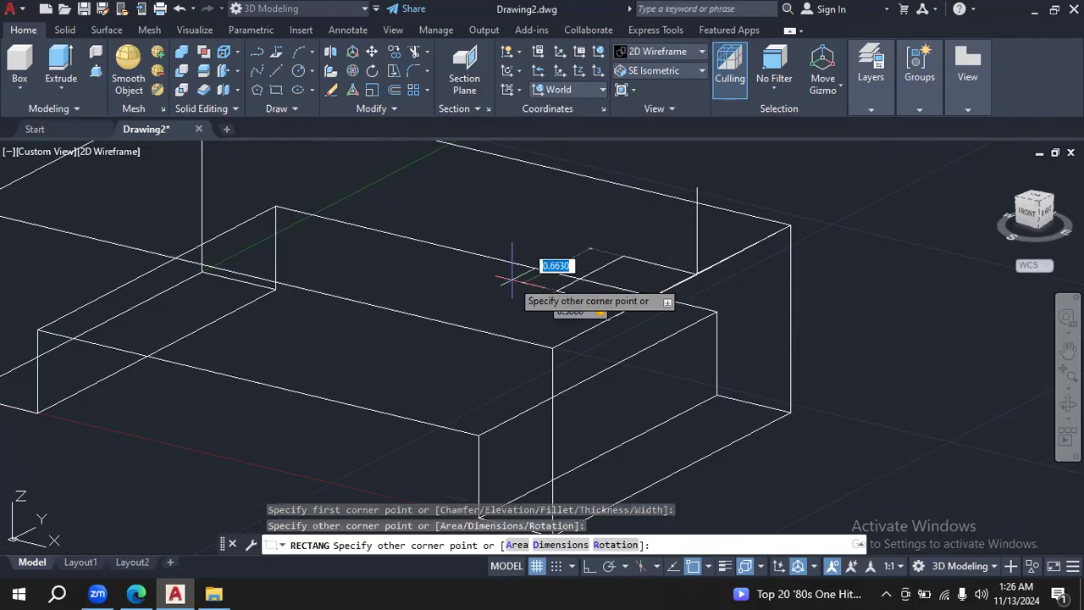
{"action": "key", "text": "Return"}
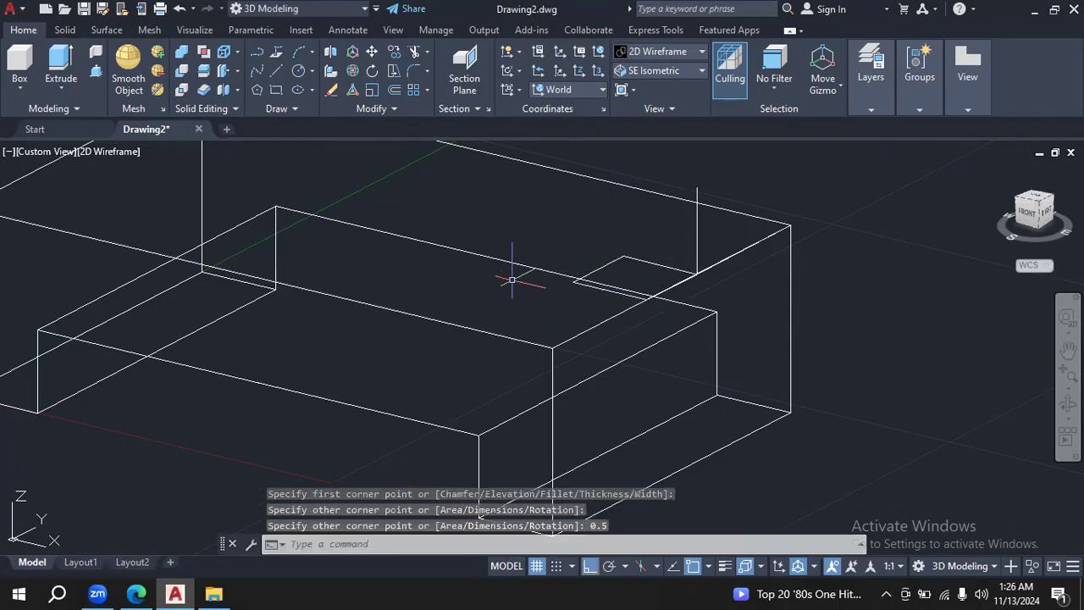
{"action": "key", "text": "Escape"}
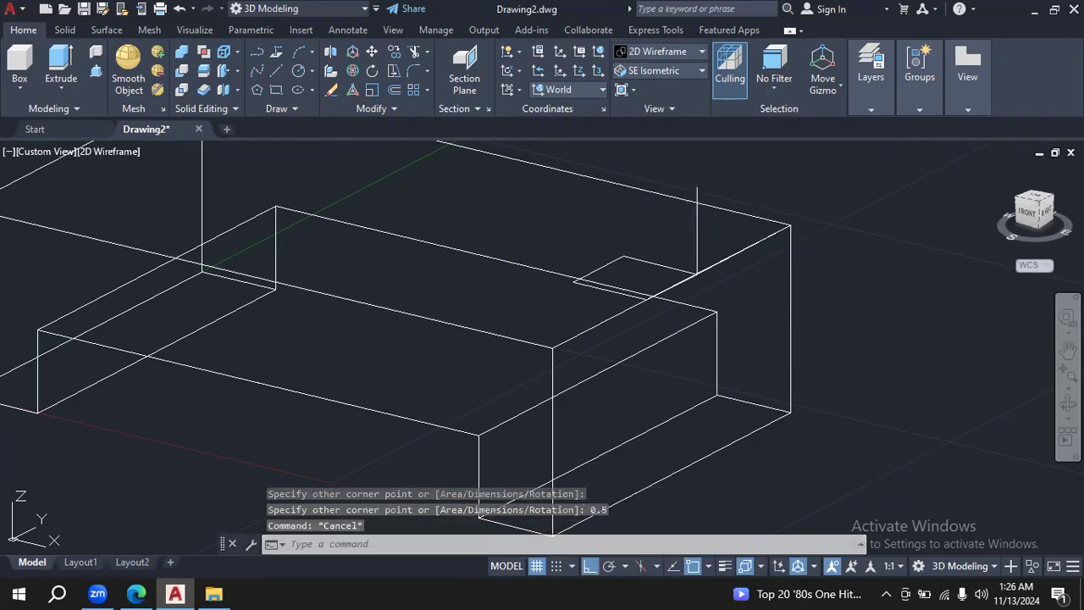
Step: Delete the 0.94 construction line and the vertical segment above it
{"action": "left_click", "coordinate": [696, 234]}
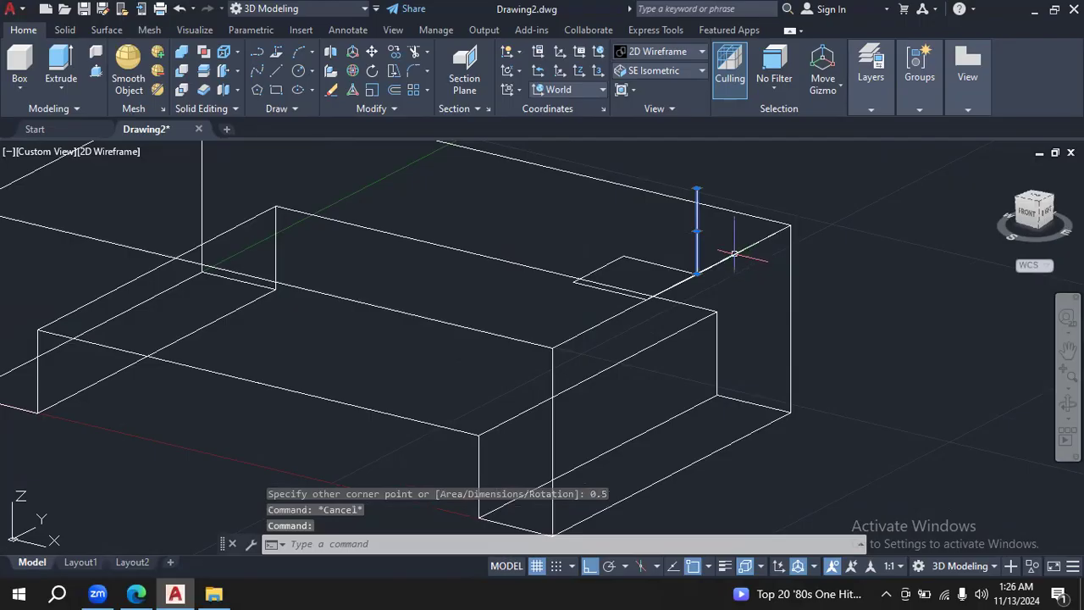
{"action": "left_click", "coordinate": [733, 255]}
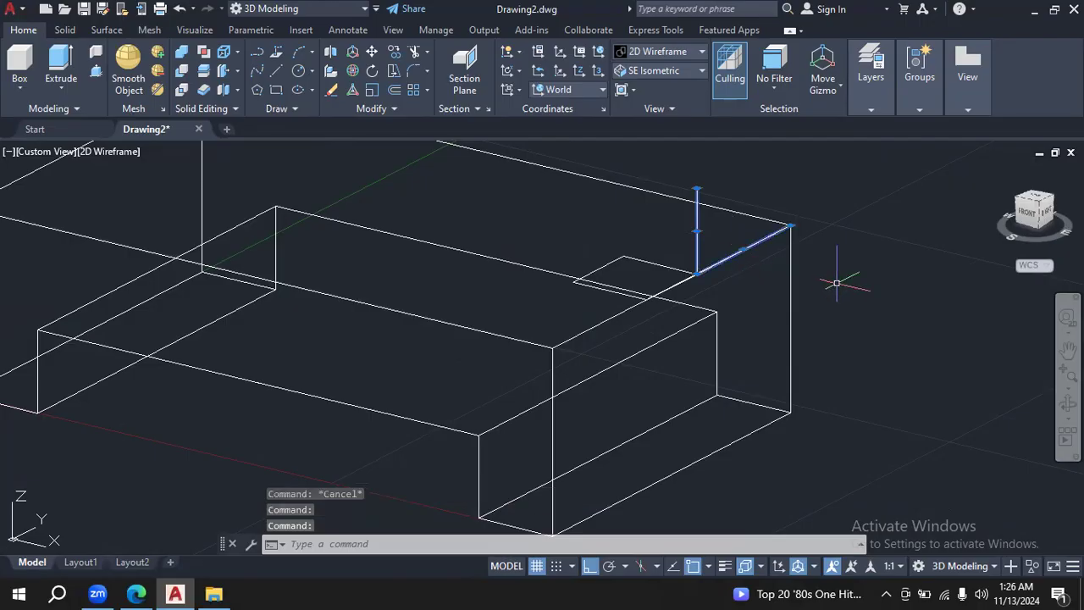
{"action": "key", "text": "Delete"}
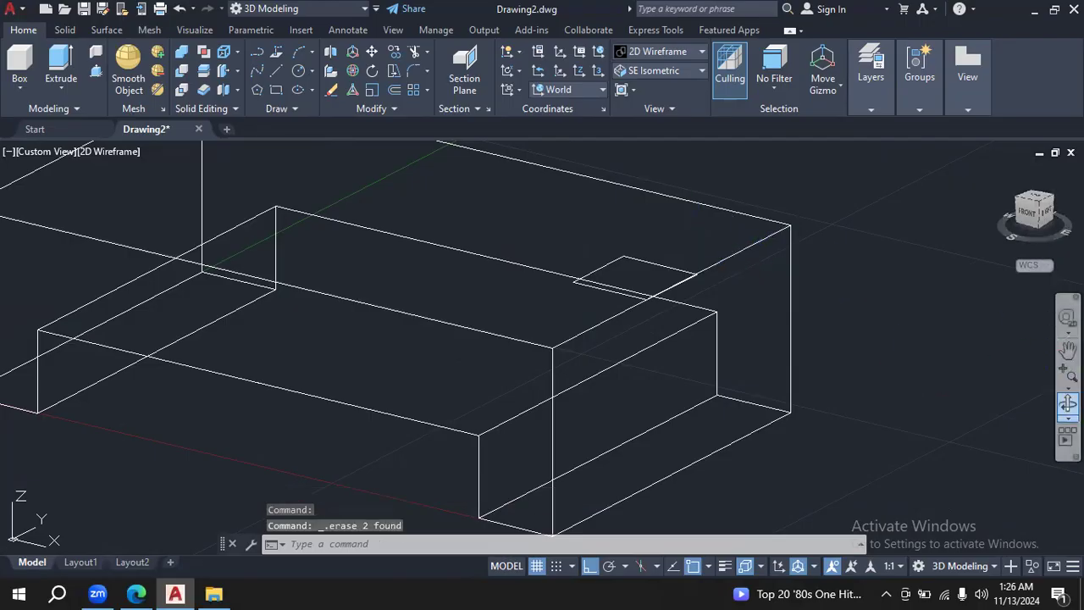
Step: Presspull the 0.5 square down through the full height of the block to cut the end notch
{"action": "left_click", "coordinate": [1067, 404]}
{"action": "left_click_drag", "start_coordinate": [851, 313], "coordinate": [748, 150]}
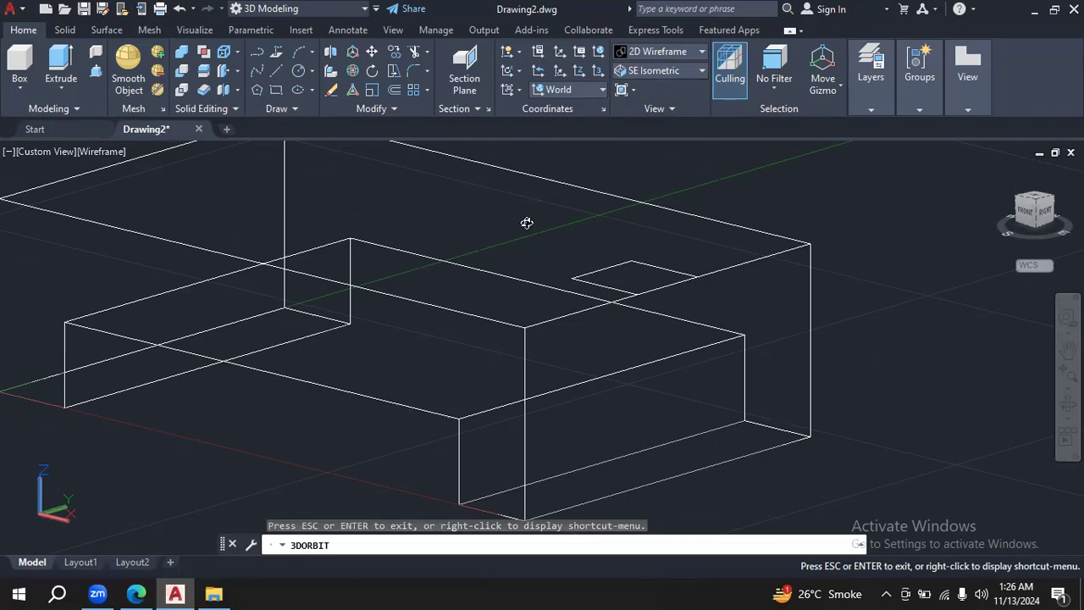
{"action": "left_click", "coordinate": [95, 73]}
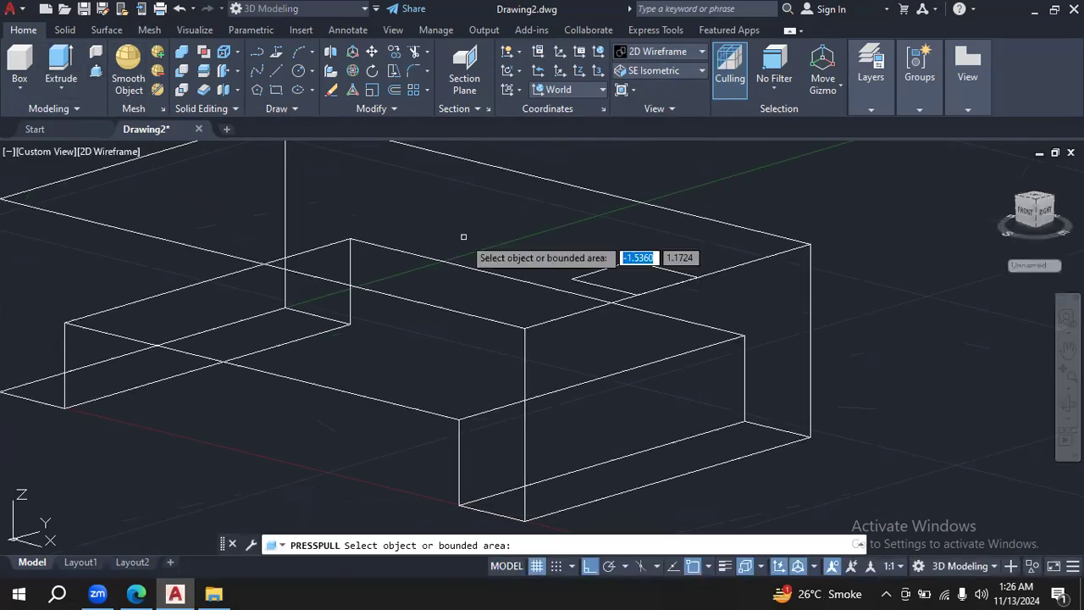
{"action": "left_click", "coordinate": [650, 268]}
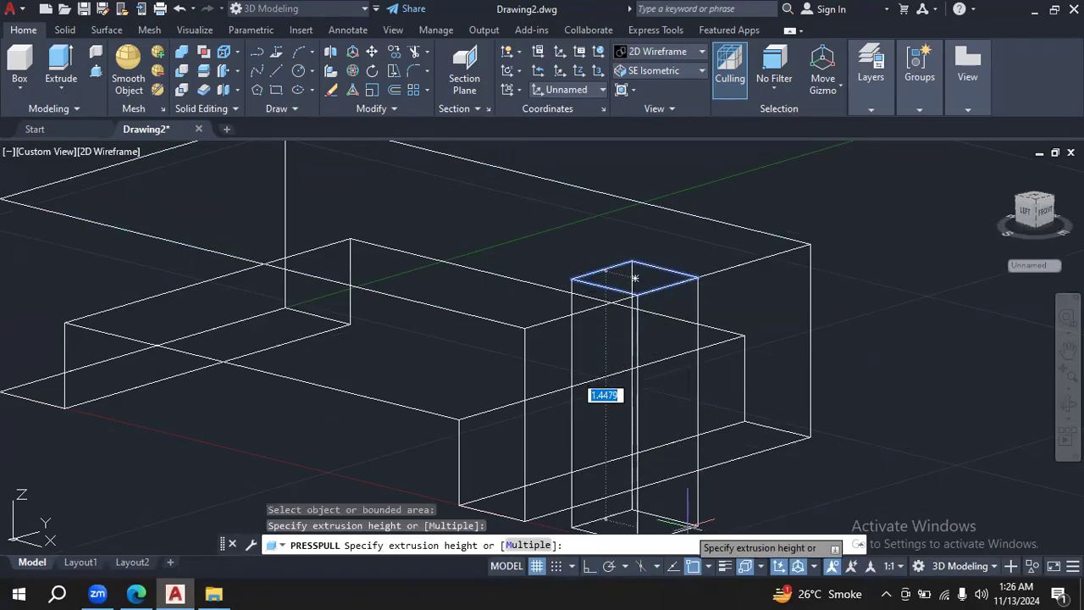
{"action": "left_click", "coordinate": [687, 523]}
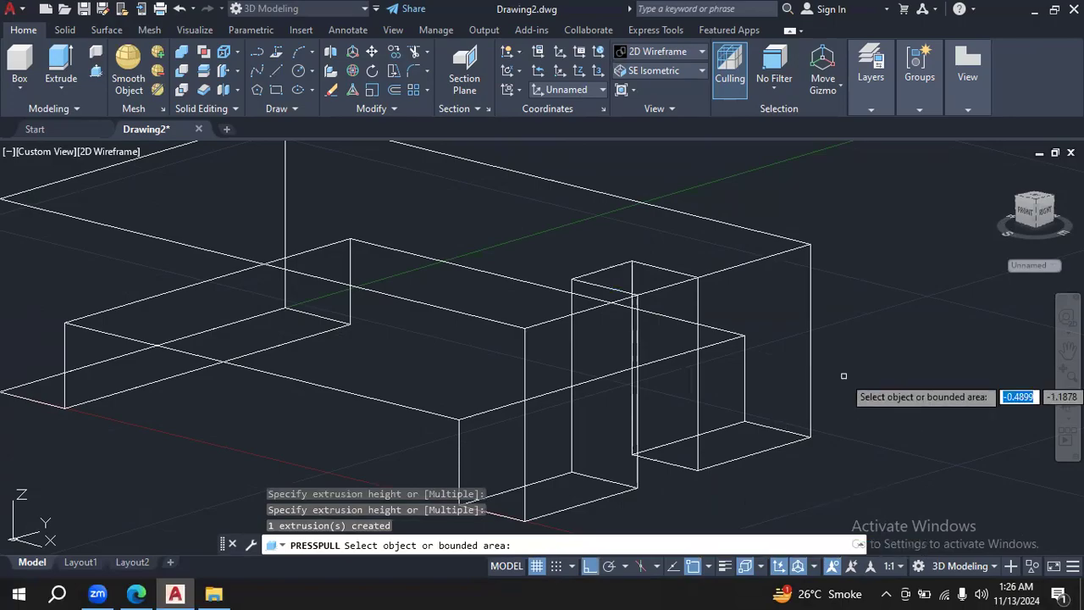
Step: Delete the leftover square outline at the top of the notch
{"action": "left_click", "coordinate": [1067, 404]}
{"action": "left_click_drag", "start_coordinate": [978, 373], "coordinate": [940, 374]}
{"action": "key", "text": "Escape"}
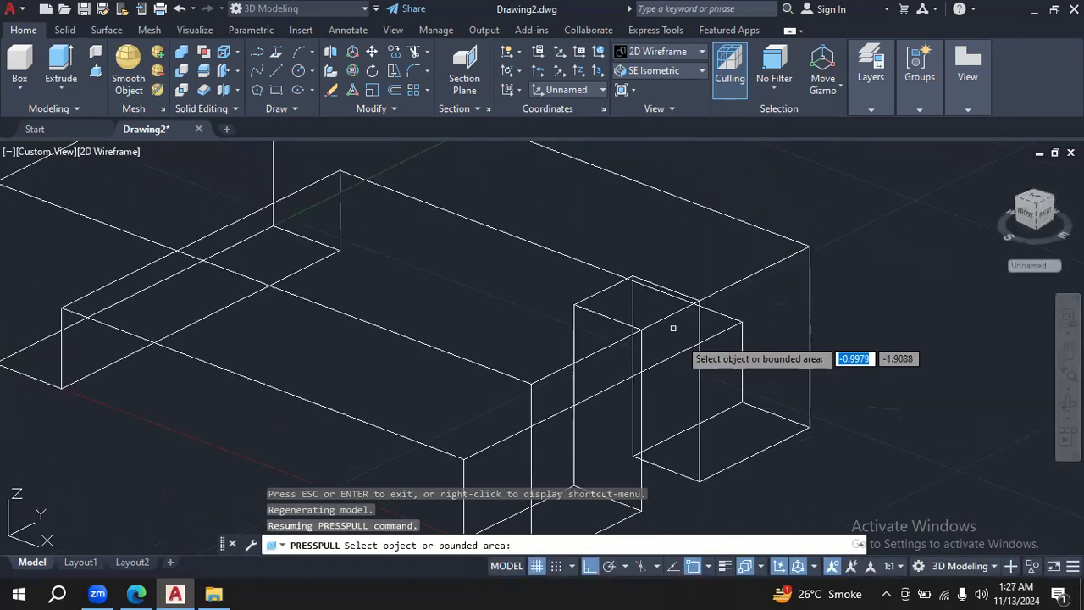
{"action": "left_click", "coordinate": [657, 313]}
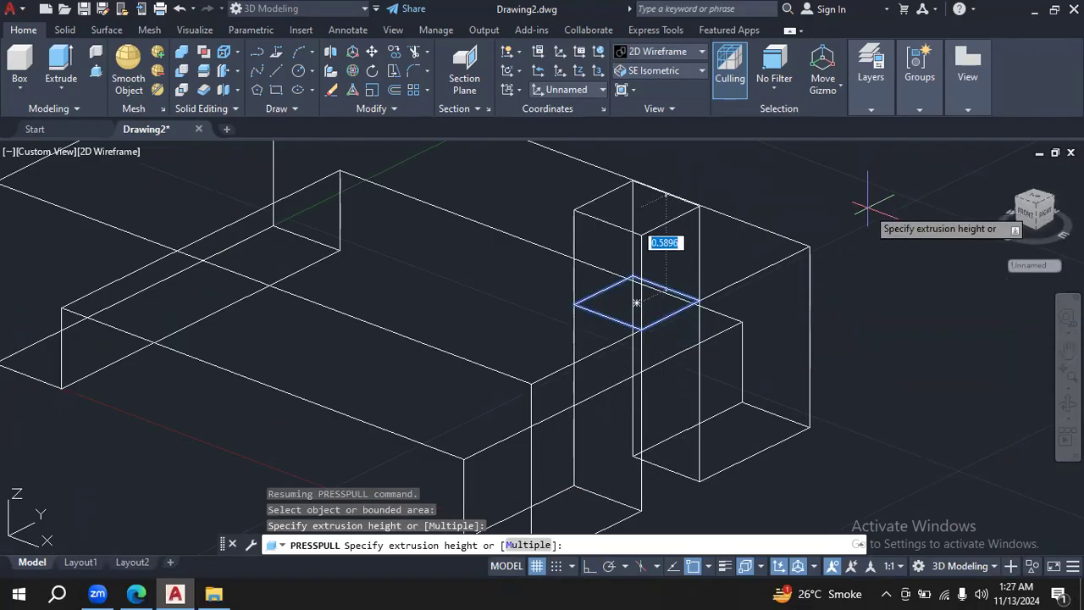
{"action": "key", "text": "Escape"}
{"action": "left_click", "coordinate": [660, 320]}
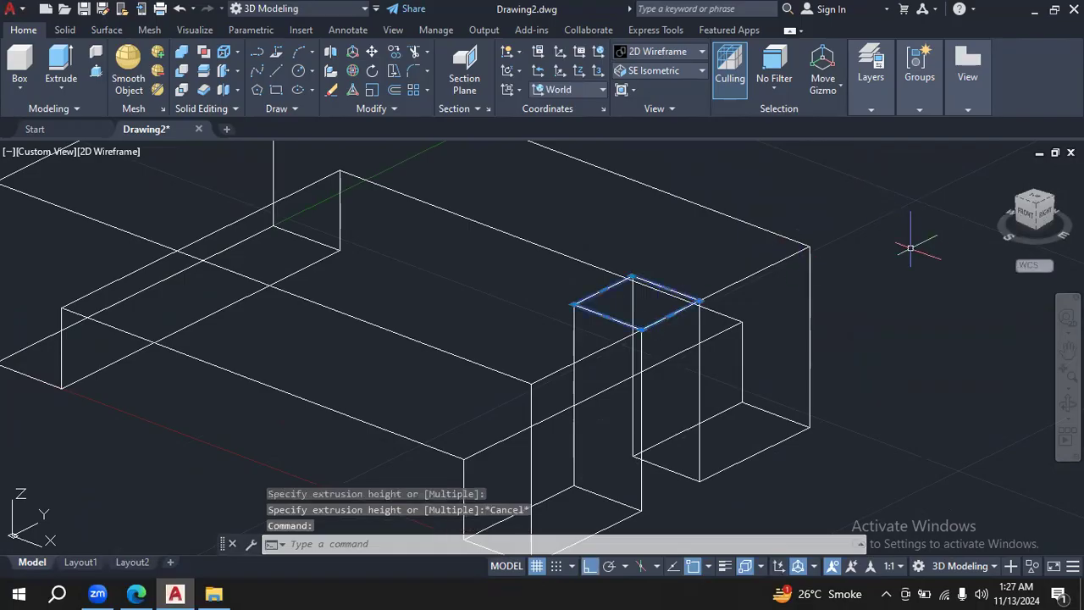
{"action": "key", "text": "Delete"}
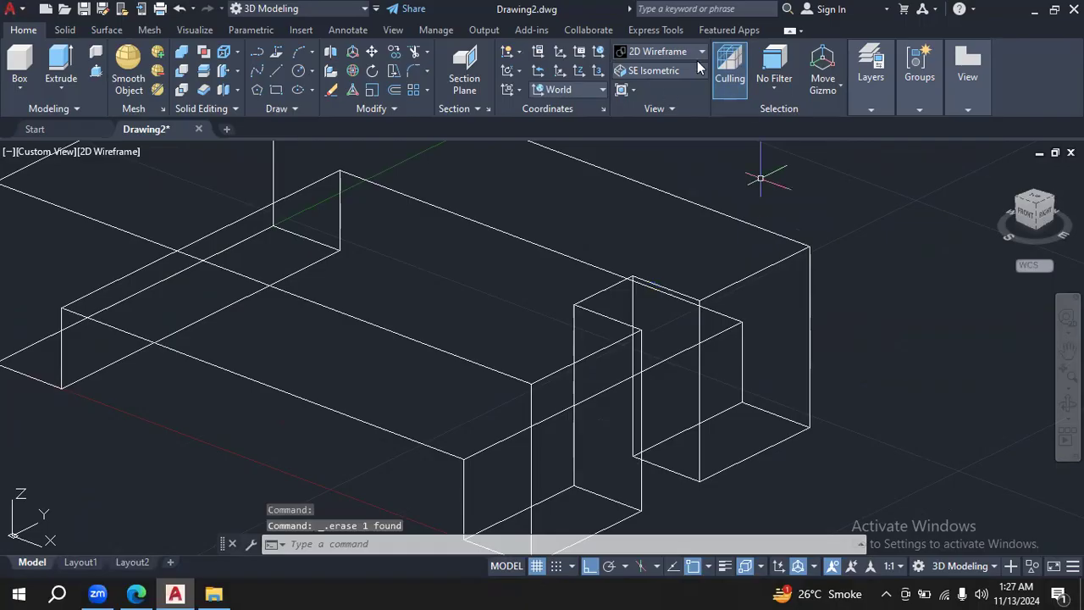
Step: Display the notched block in the Shades of Gray visual style
{"action": "left_click", "coordinate": [702, 51]}
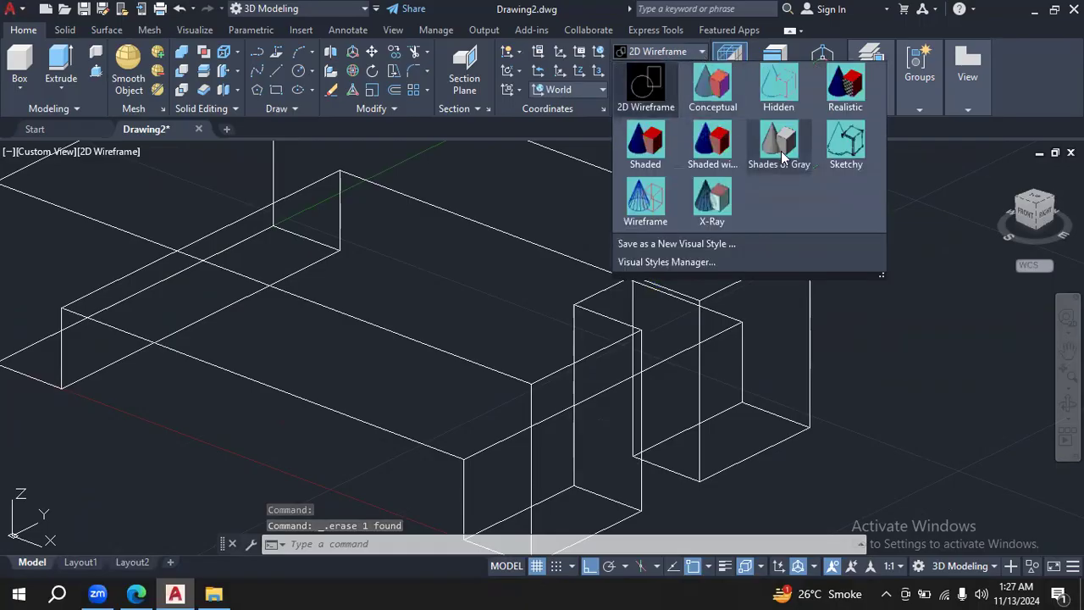
{"action": "left_click", "coordinate": [779, 135]}
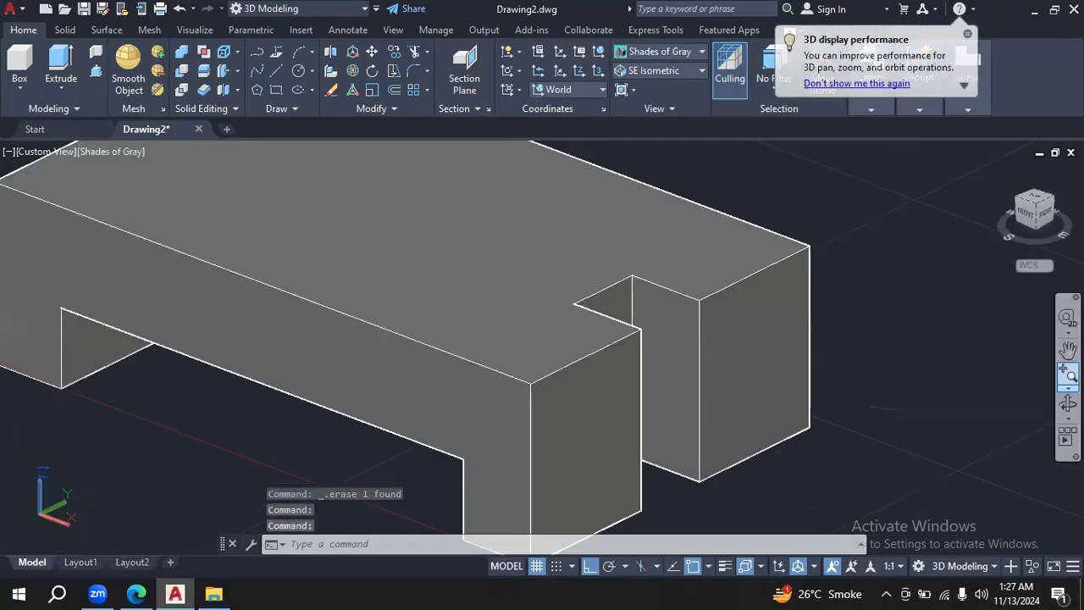
{"action": "left_click", "coordinate": [1067, 387]}
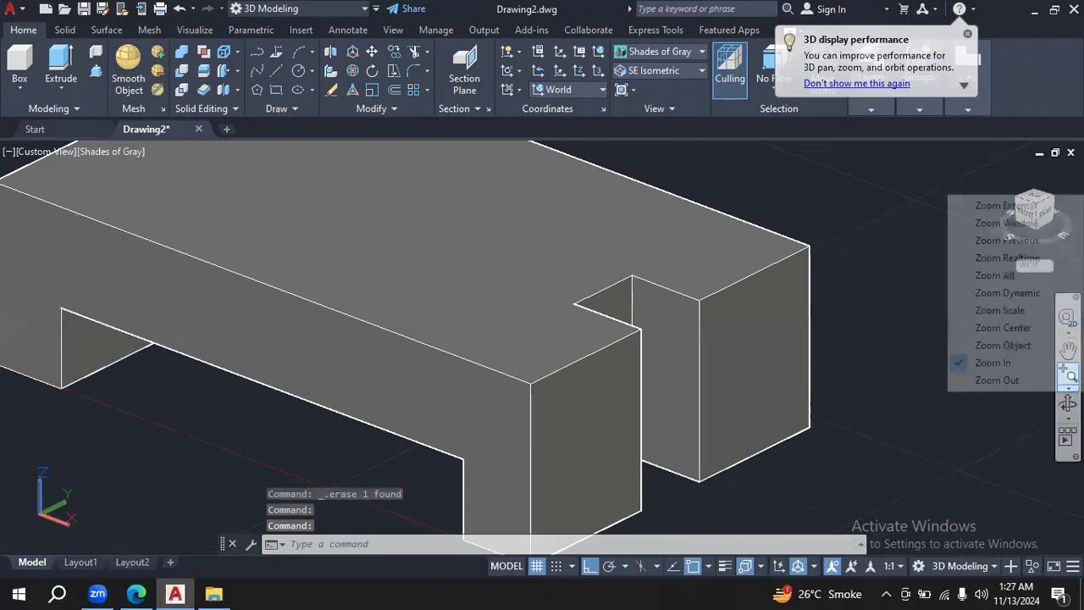
Step: Display the whole notched block in the 2D Wireframe visual style
{"action": "left_click", "coordinate": [1005, 381]}
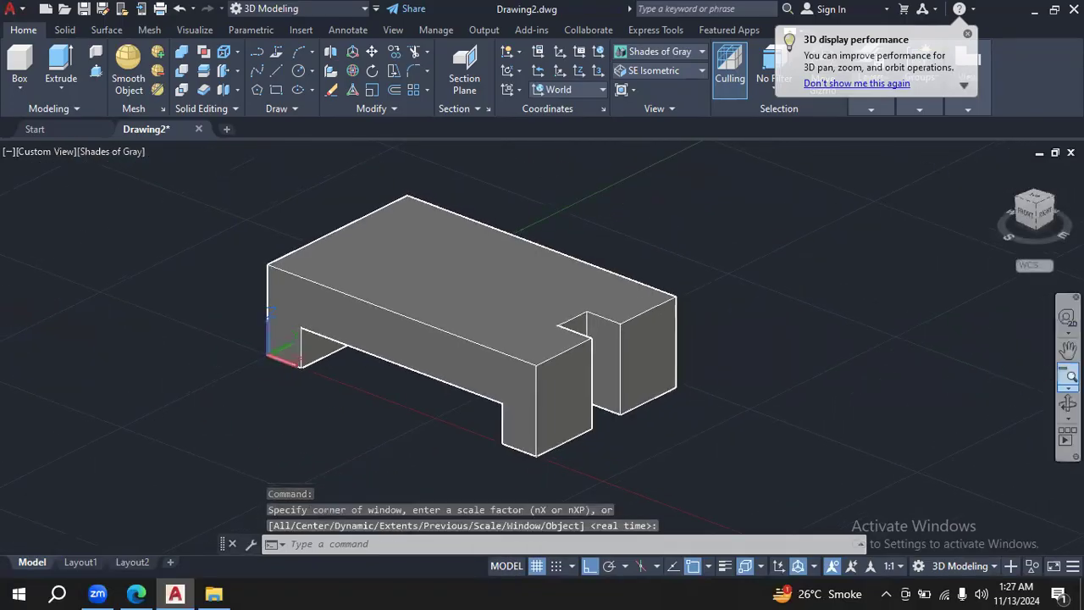
{"action": "left_click", "coordinate": [1068, 403]}
{"action": "mouse_move", "coordinate": [912, 290]}
{"action": "left_mouse_down"}
{"action": "mouse_move", "coordinate": [937, 380]}
{"action": "mouse_move", "coordinate": [854, 399]}
{"action": "mouse_move", "coordinate": [782, 336]}
{"action": "mouse_move", "coordinate": [753, 385]}
{"action": "mouse_move", "coordinate": [680, 404]}
{"action": "mouse_move", "coordinate": [689, 448]}
{"action": "mouse_move", "coordinate": [837, 426]}
{"action": "mouse_move", "coordinate": [755, 308]}
{"action": "mouse_move", "coordinate": [635, 472]}
{"action": "mouse_move", "coordinate": [825, 476]}
{"action": "mouse_move", "coordinate": [809, 474]}
{"action": "left_mouse_up"}
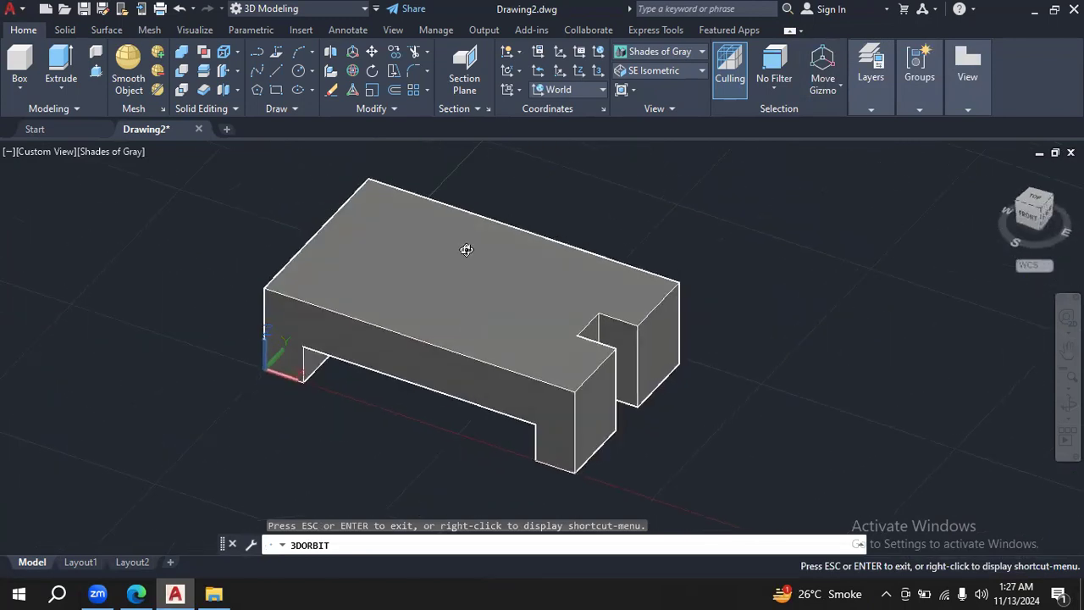
{"action": "left_click", "coordinate": [701, 51]}
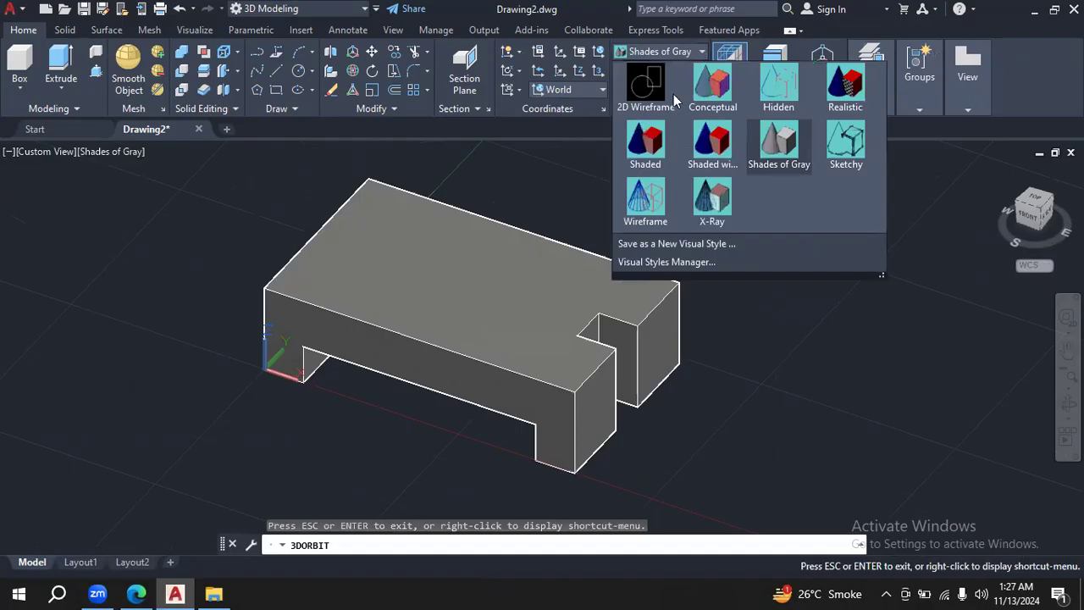
{"action": "left_click", "coordinate": [632, 93]}
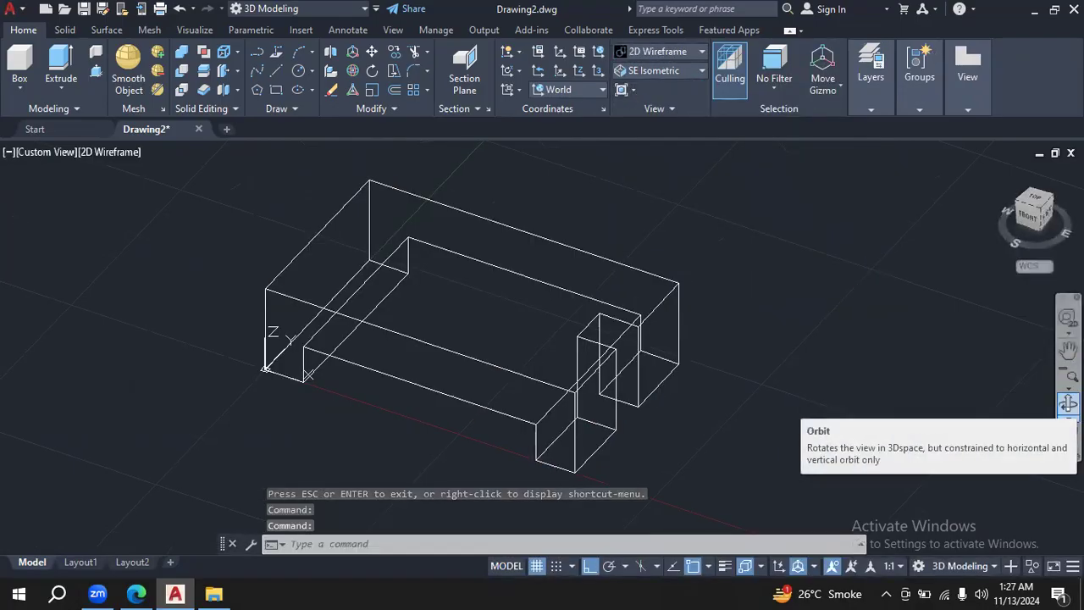
Step: Examine the wireframe block and its end notch from a low front angle and a closer isometric angle
{"action": "left_click", "coordinate": [1069, 403]}
{"action": "left_click_drag", "start_coordinate": [890, 407], "coordinate": [880, 351]}
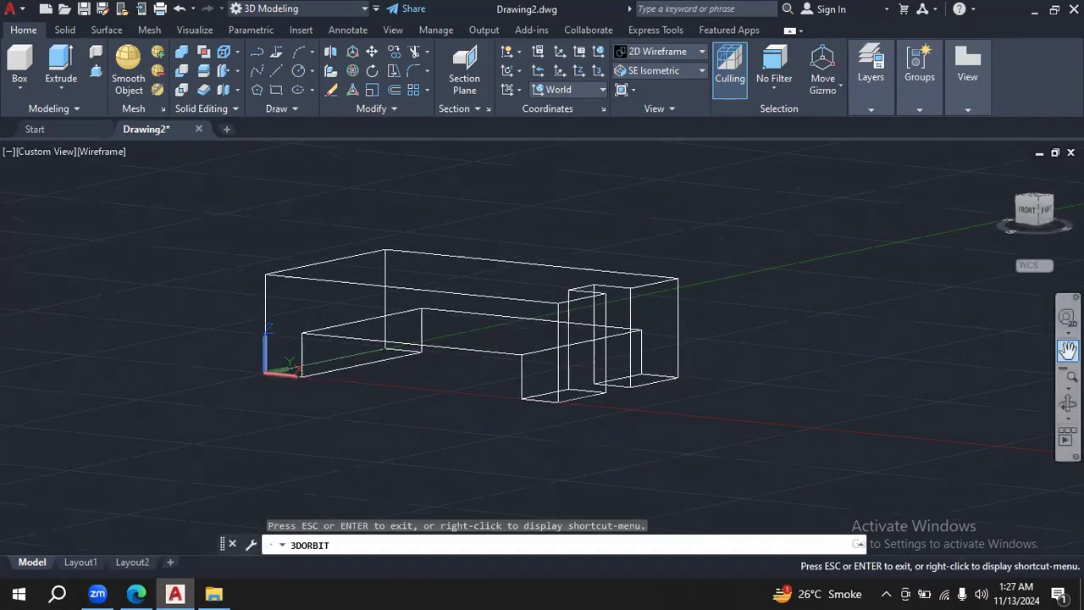
{"action": "left_click", "coordinate": [1067, 349]}
{"action": "left_click_drag", "start_coordinate": [743, 280], "coordinate": [786, 326]}
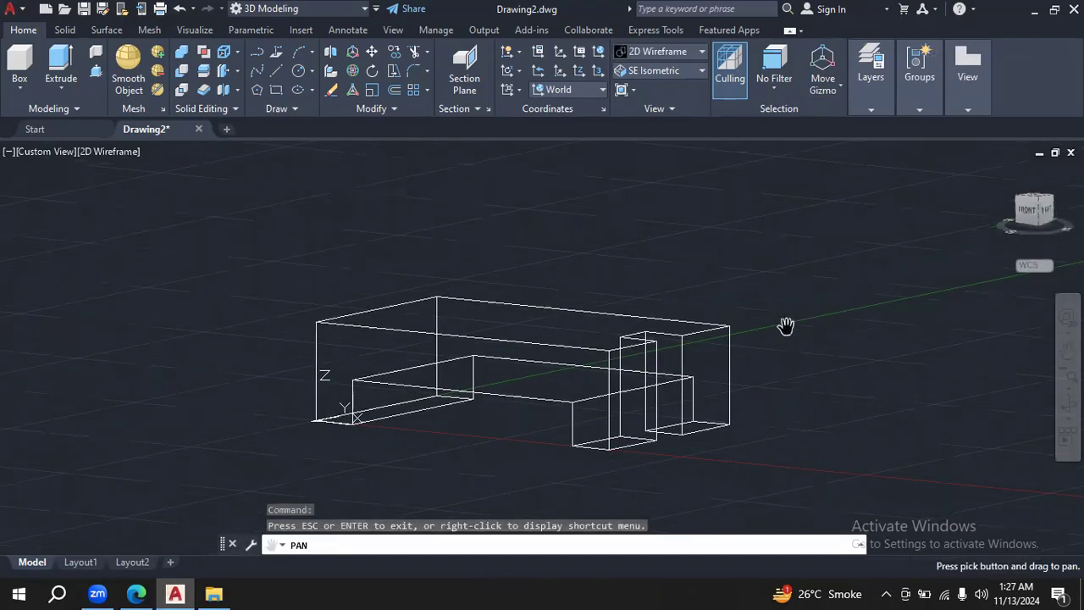
{"action": "left_click", "coordinate": [1068, 386]}
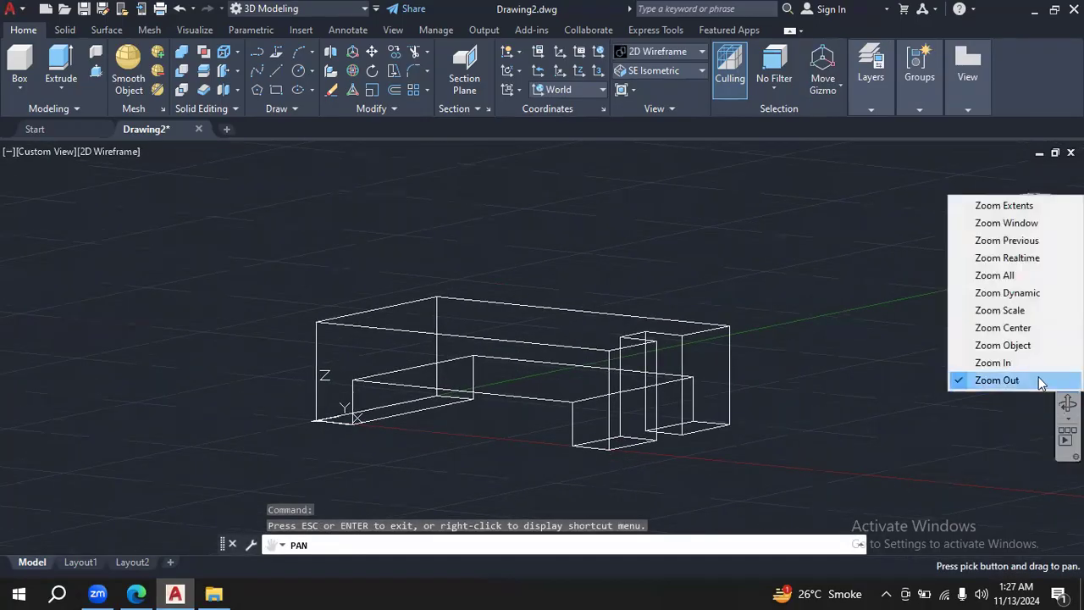
{"action": "left_click", "coordinate": [1042, 362]}
{"action": "left_click", "coordinate": [1069, 374]}
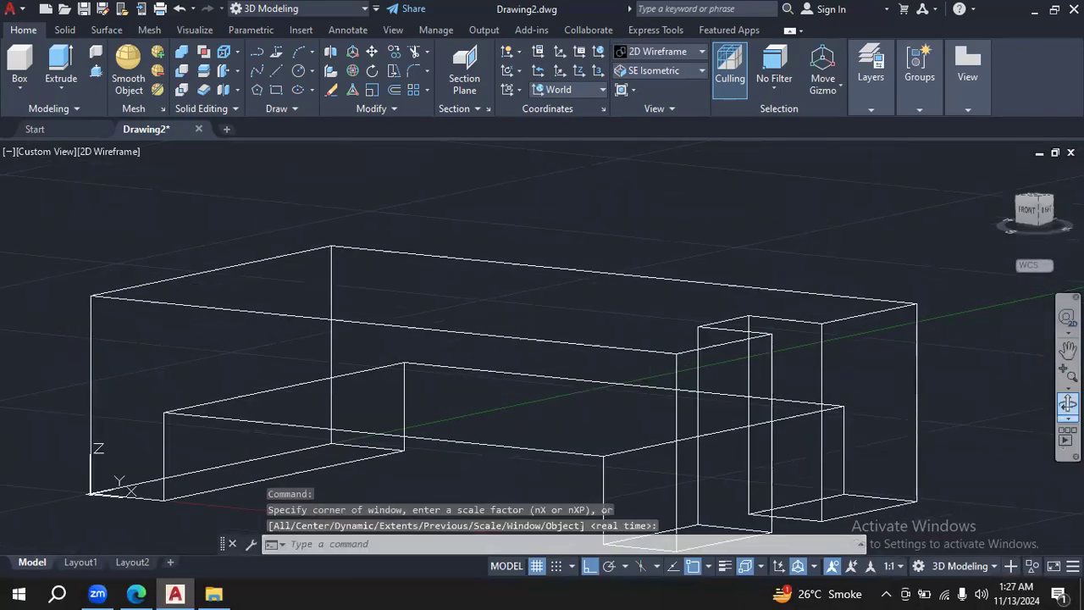
{"action": "left_click", "coordinate": [1067, 404]}
{"action": "left_click_drag", "start_coordinate": [908, 280], "coordinate": [895, 310]}
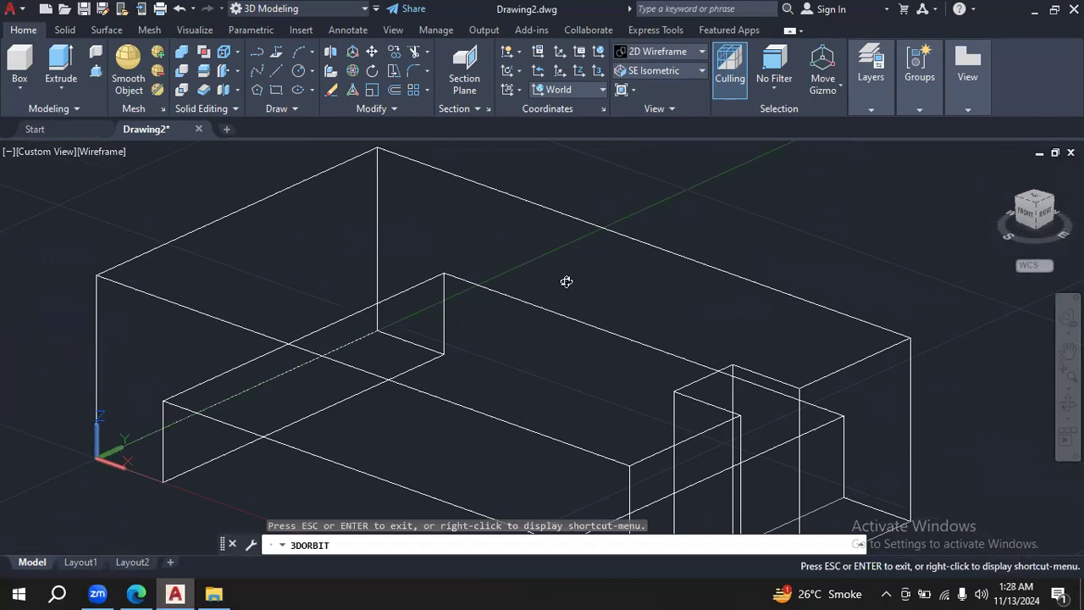
{"action": "key", "text": "Escape"}
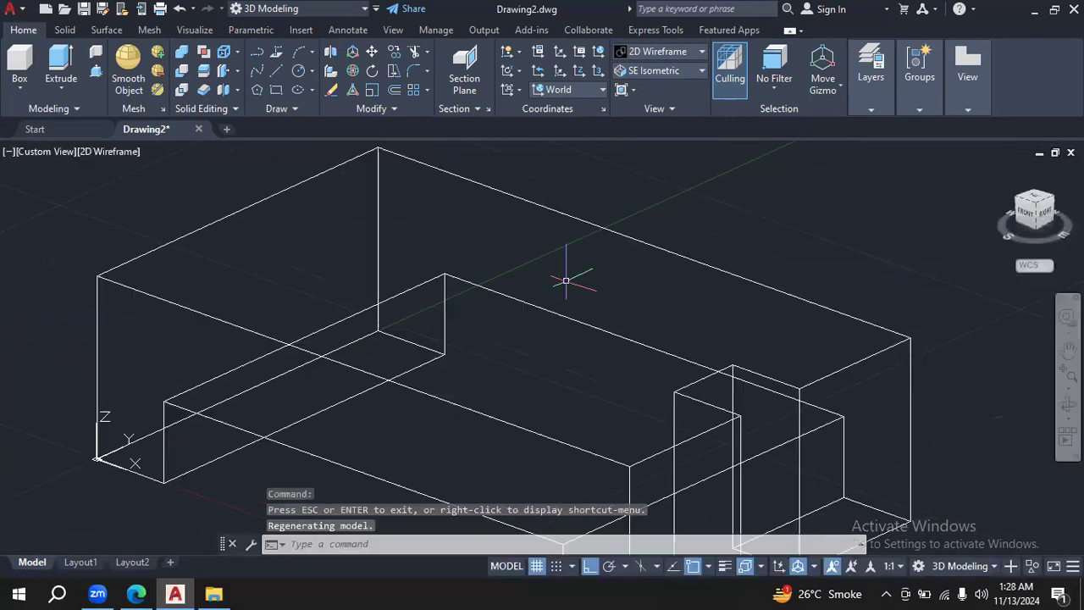
Step: Switch to the reference PDF and erase the red outline, underlines and handwritten calculation around the bracket drawing
{"action": "left_click", "coordinate": [138, 594]}
{"action": "left_click", "coordinate": [194, 74]}
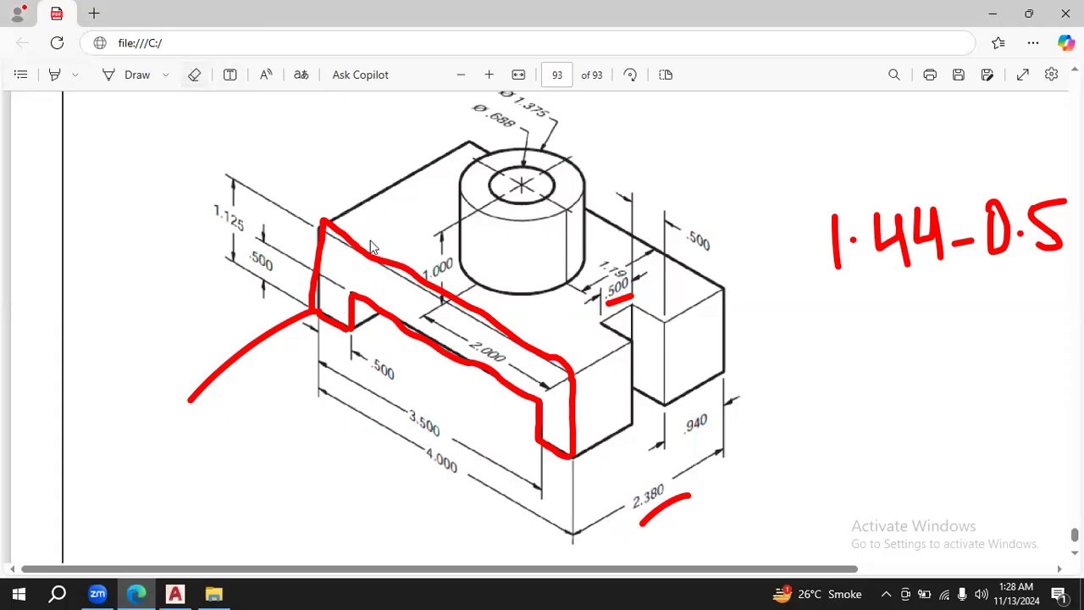
{"action": "left_click", "coordinate": [194, 75]}
{"action": "mouse_move", "coordinate": [415, 359]}
{"action": "left_mouse_down"}
{"action": "mouse_move", "coordinate": [247, 334]}
{"action": "mouse_move", "coordinate": [194, 351]}
{"action": "mouse_move", "coordinate": [488, 426]}
{"action": "mouse_move", "coordinate": [643, 379]}
{"action": "mouse_move", "coordinate": [691, 461]}
{"action": "left_mouse_up"}
{"action": "mouse_move", "coordinate": [895, 275]}
{"action": "left_mouse_down"}
{"action": "mouse_move", "coordinate": [947, 242]}
{"action": "mouse_move", "coordinate": [1012, 229]}
{"action": "mouse_move", "coordinate": [1037, 241]}
{"action": "left_mouse_up"}
{"action": "mouse_move", "coordinate": [963, 243]}
{"action": "left_mouse_down"}
{"action": "mouse_move", "coordinate": [961, 232]}
{"action": "mouse_move", "coordinate": [1043, 232]}
{"action": "left_mouse_up"}
{"action": "key", "text": "Escape"}
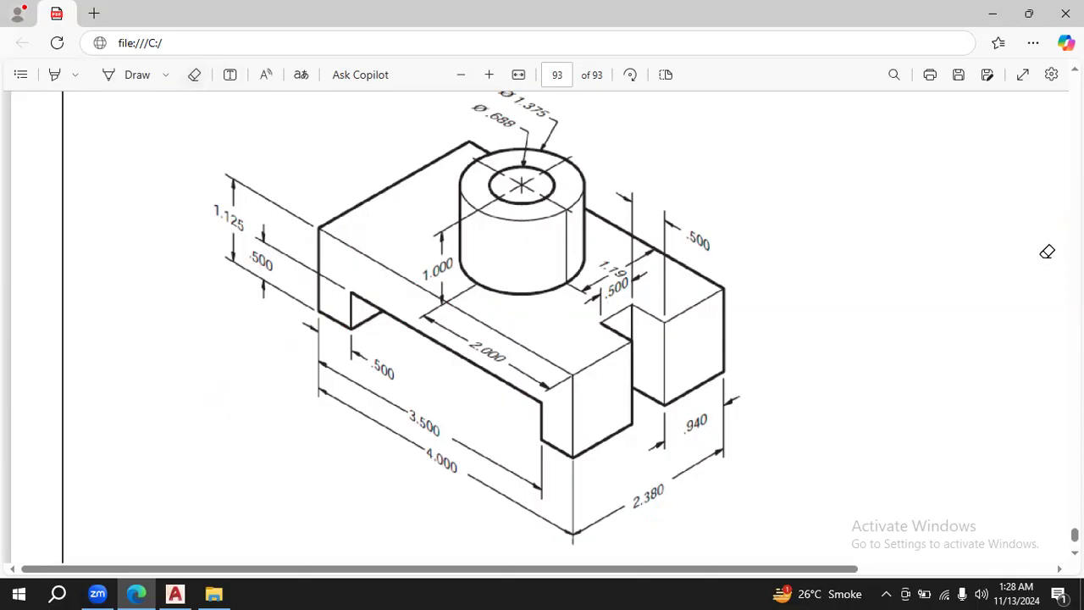
Step: Mark in red the 2.000 distance along the bracket's top front edge and a leader from the cylinder's centre
{"action": "left_click", "coordinate": [133, 78]}
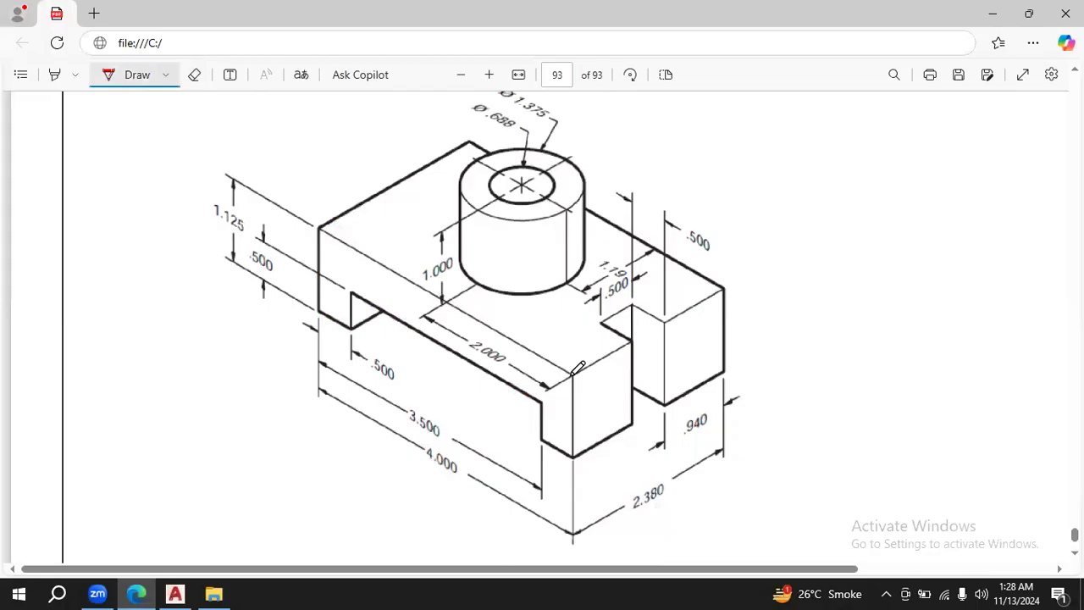
{"action": "left_click_drag", "start_coordinate": [573, 374], "coordinate": [445, 298]}
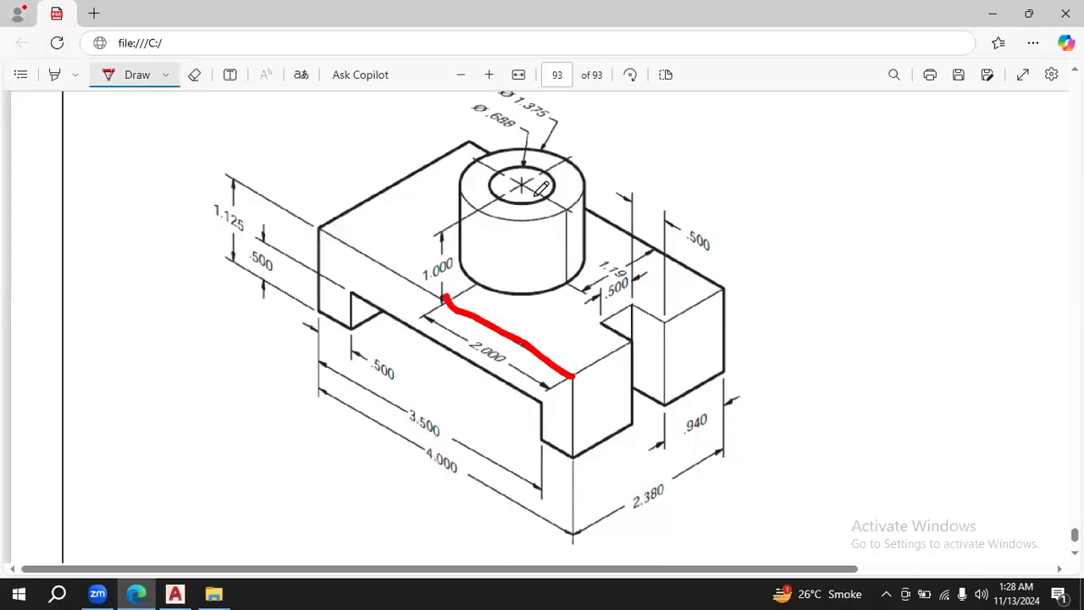
{"action": "mouse_move", "coordinate": [519, 186]}
{"action": "left_mouse_down"}
{"action": "mouse_move", "coordinate": [631, 161]}
{"action": "mouse_move", "coordinate": [726, 210]}
{"action": "left_mouse_up"}
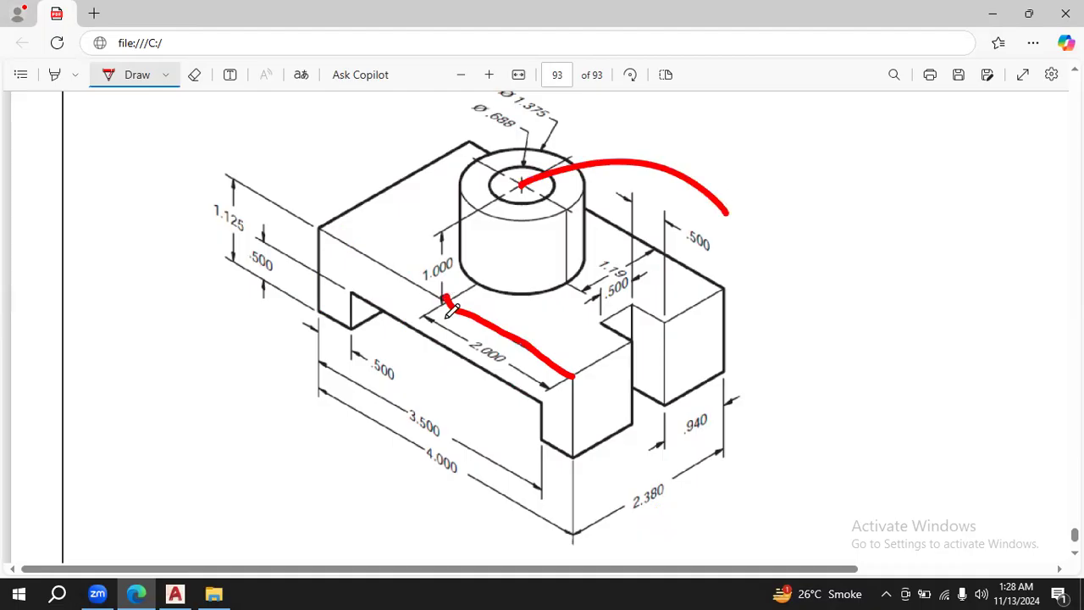
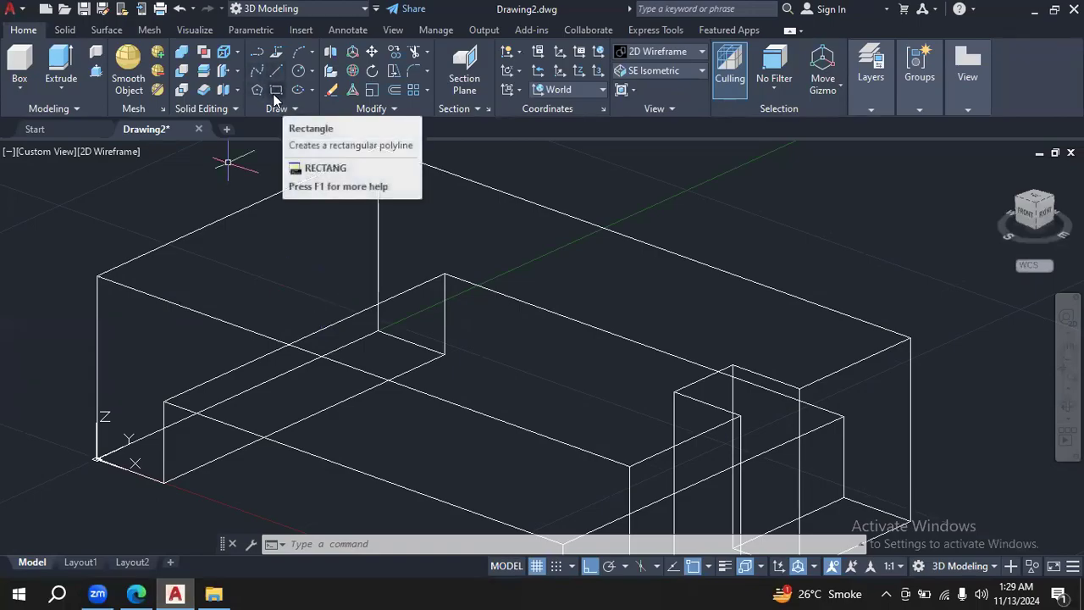
Step: Recheck the reference PDF, return to AutoCAD and draw a 2 by 1.19 rectangle on the block's top face from the corner above the origin
{"action": "left_click", "coordinate": [136, 593]}
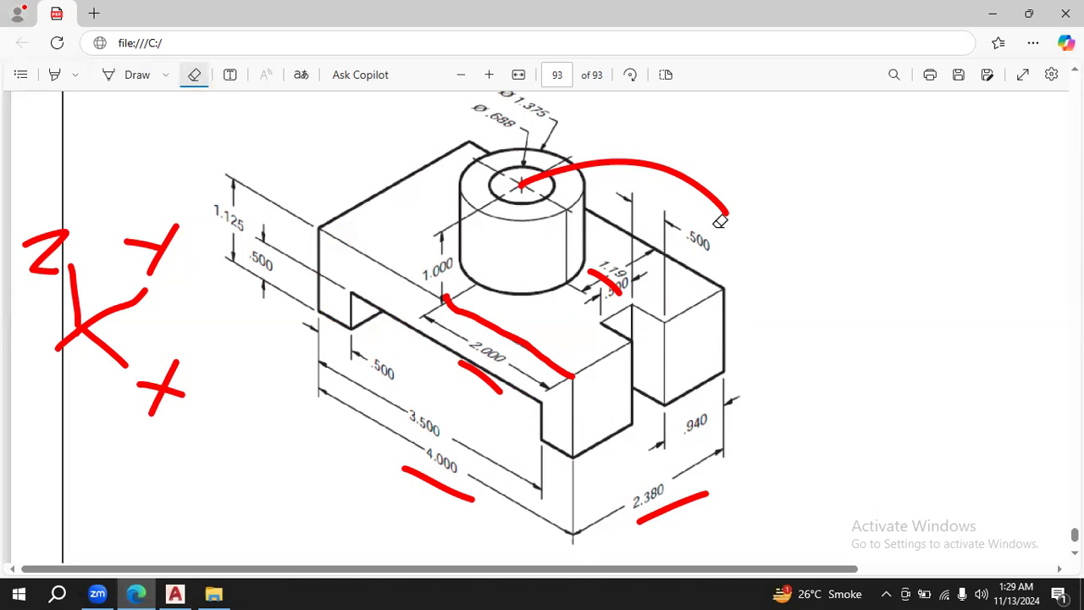
{"action": "left_click", "coordinate": [174, 593]}
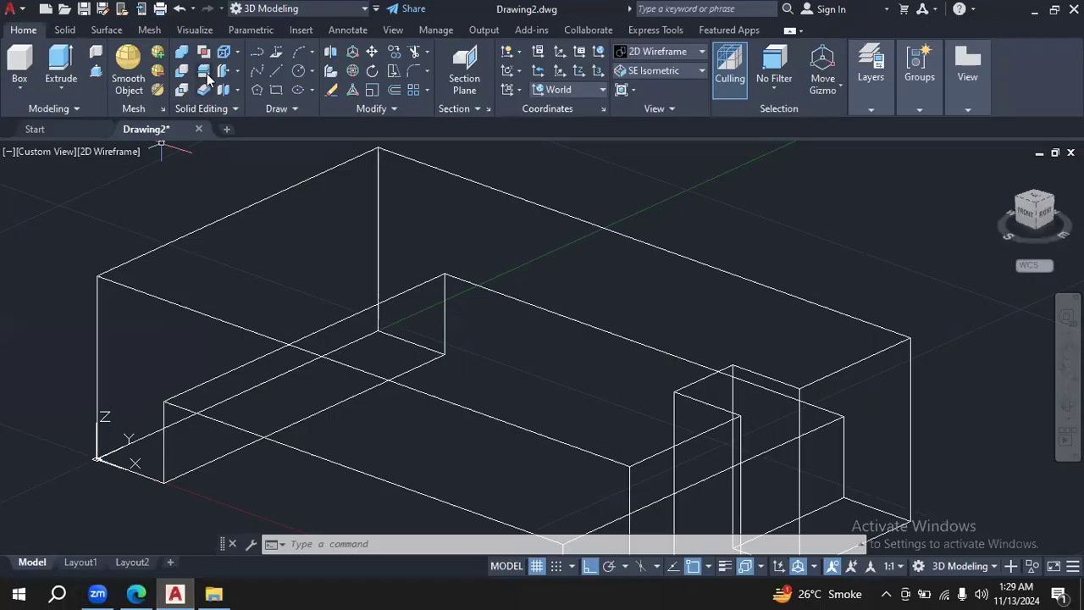
{"action": "left_click", "coordinate": [276, 90]}
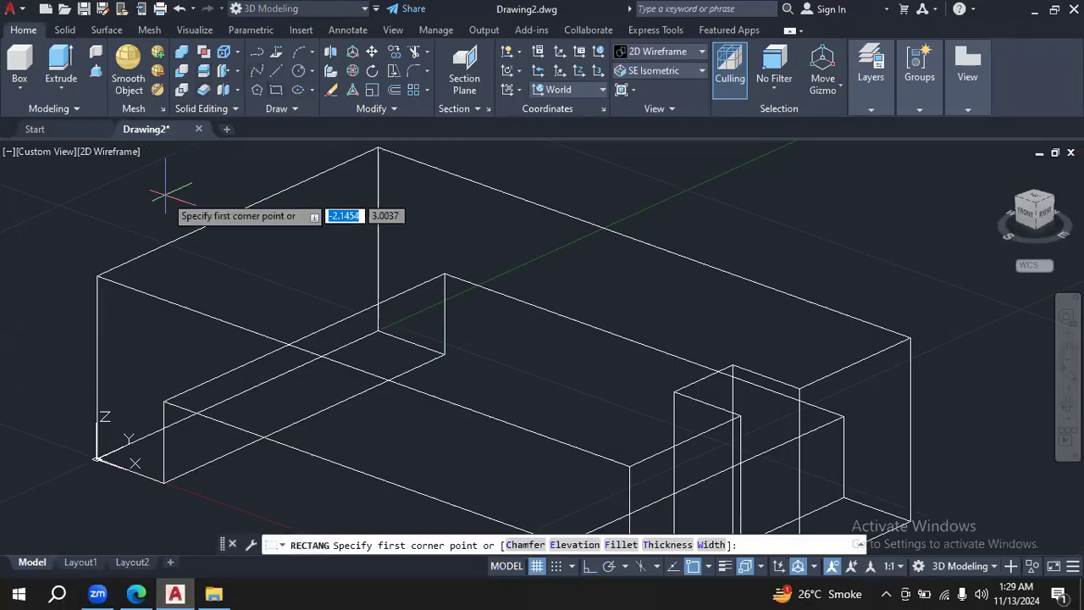
{"action": "left_click", "coordinate": [97, 276]}
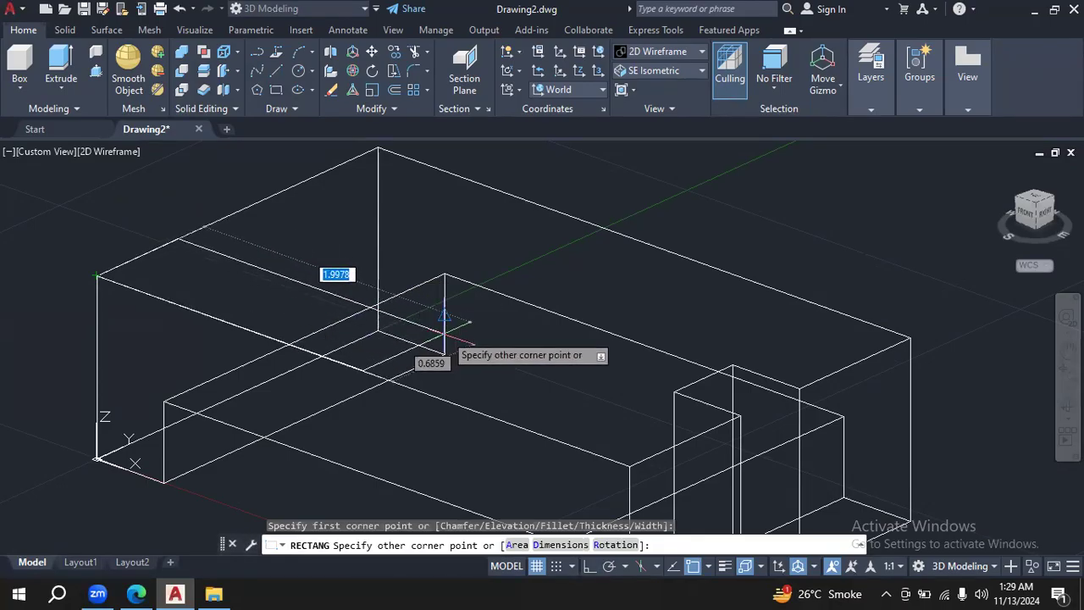
{"action": "type", "text": "2"}
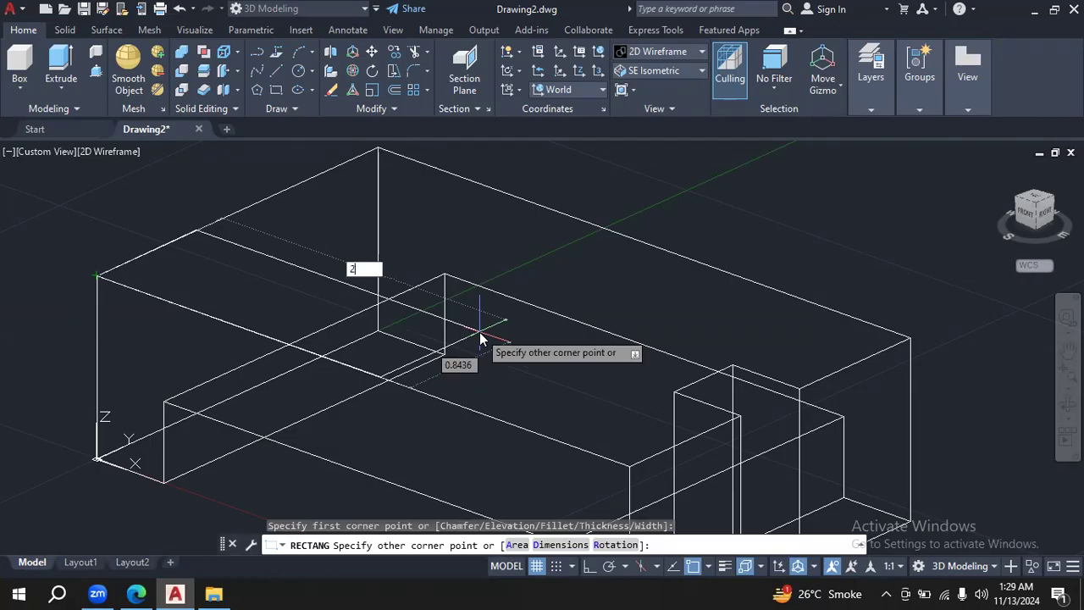
{"action": "key", "text": "Tab"}
{"action": "type", "text": "1"}
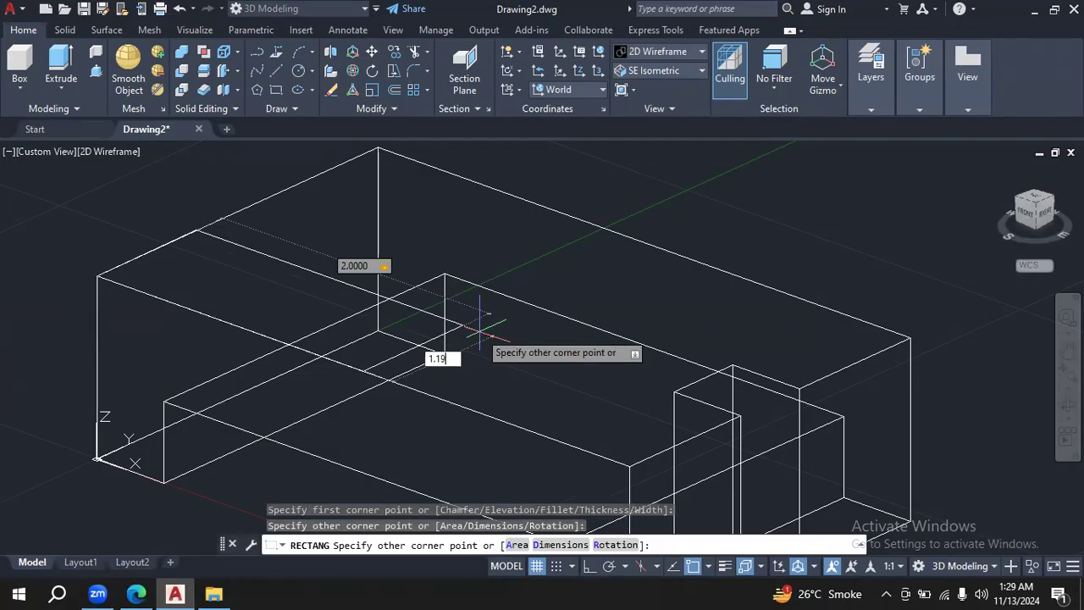
{"action": "type", "text": ".19"}
{"action": "key", "text": "Return"}
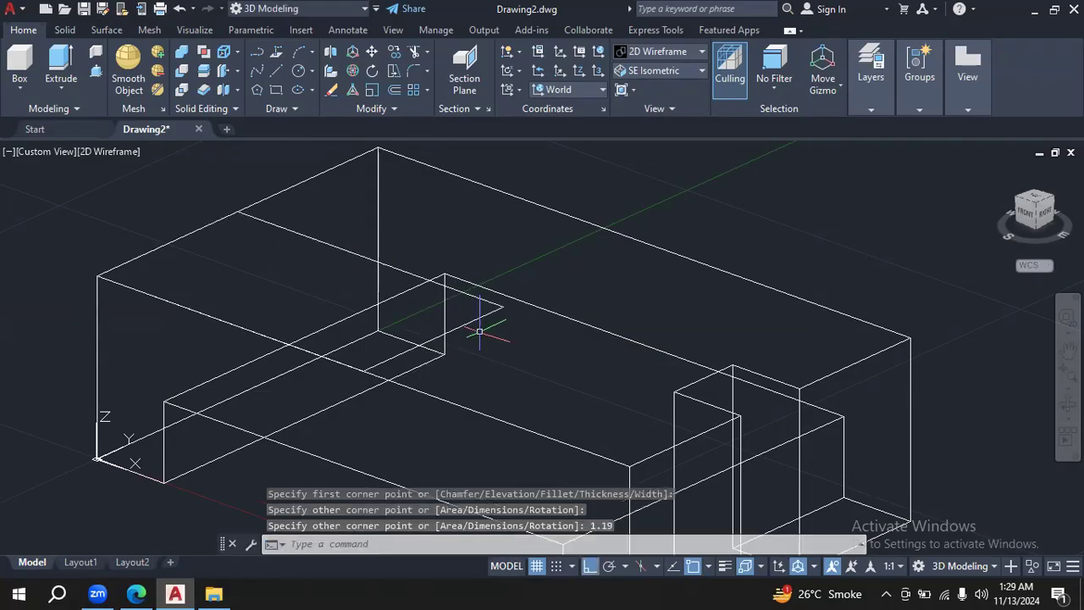
{"action": "key", "text": "Escape"}
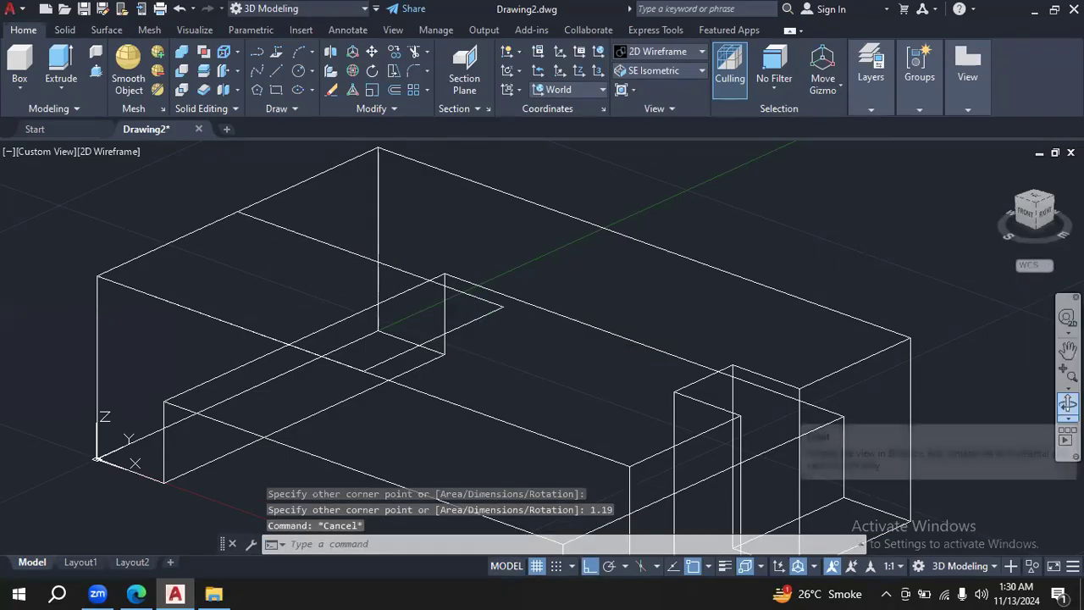
Step: Set the block to the Top view with its whole outline and the new rectangle in sight
{"action": "left_click", "coordinate": [1067, 404]}
{"action": "left_click_drag", "start_coordinate": [695, 412], "coordinate": [773, 484]}
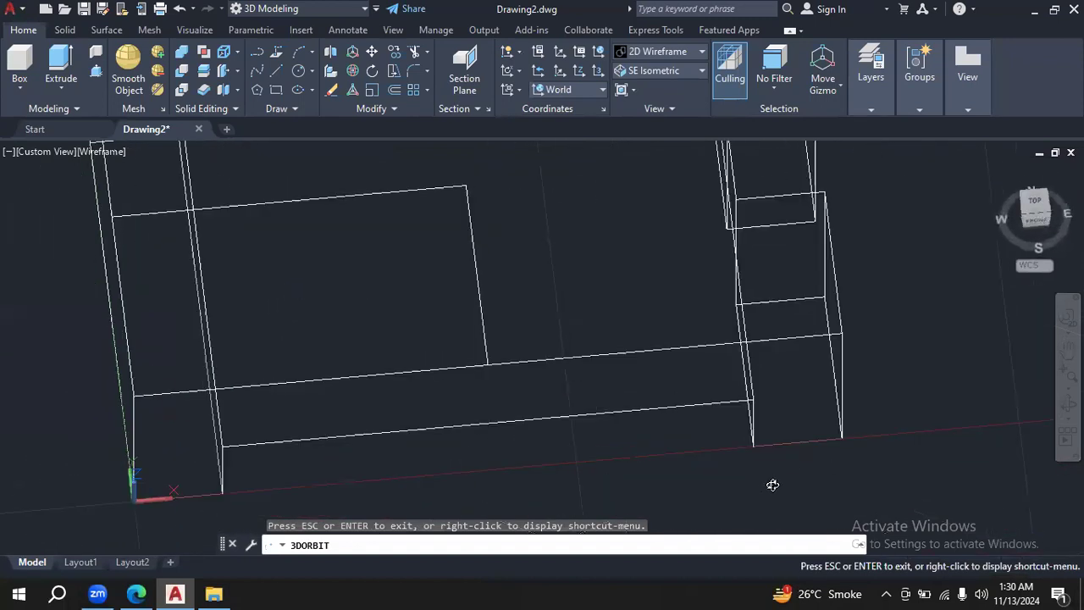
{"action": "left_click", "coordinate": [678, 71]}
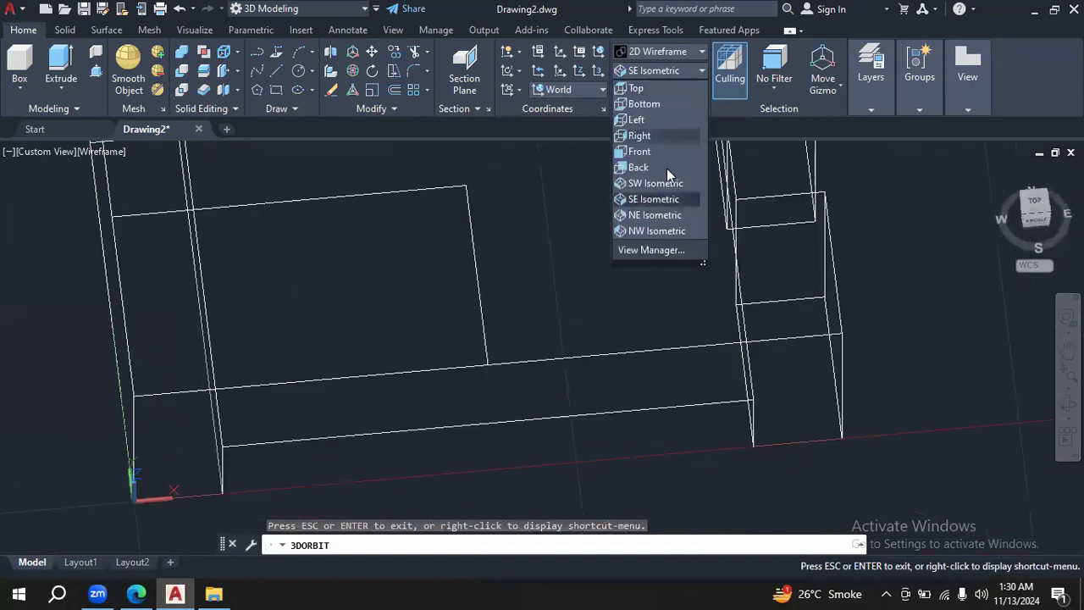
{"action": "left_click", "coordinate": [670, 155]}
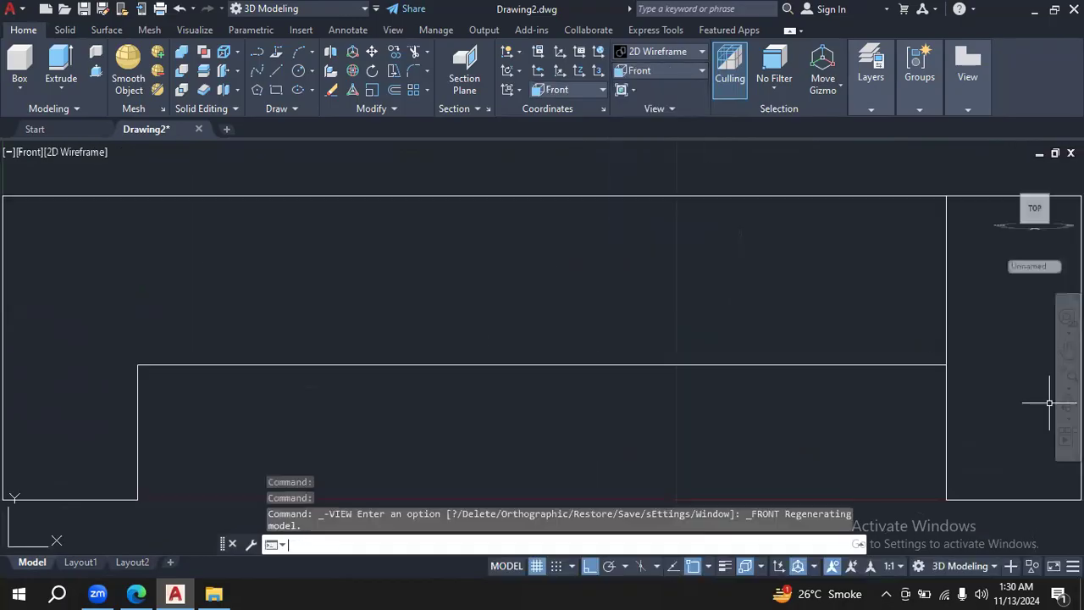
{"action": "left_click", "coordinate": [701, 74]}
{"action": "left_click", "coordinate": [679, 91]}
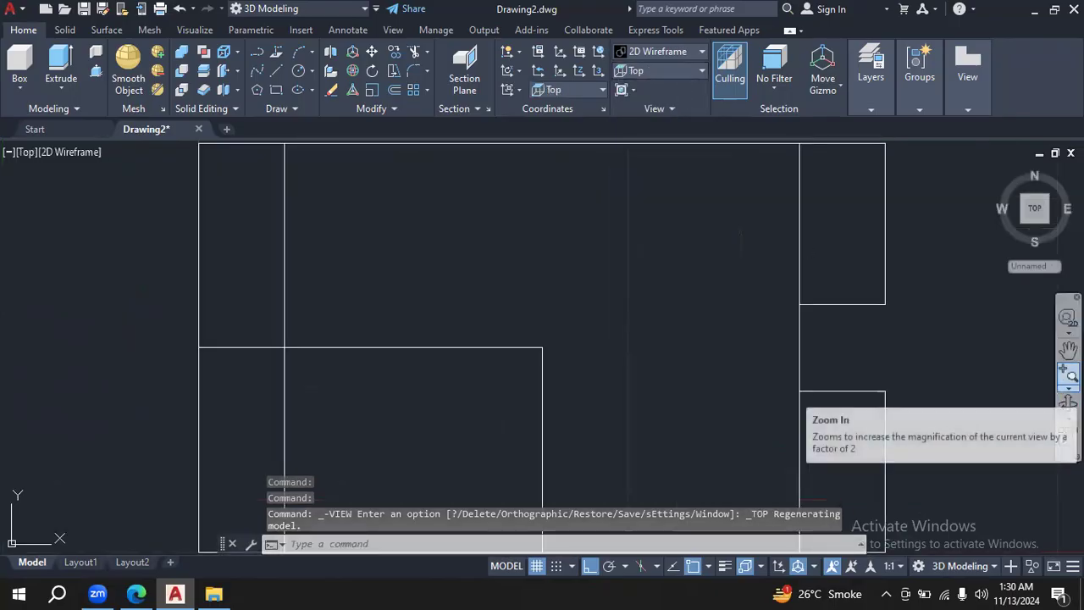
{"action": "left_click", "coordinate": [1069, 387]}
{"action": "left_click", "coordinate": [997, 381]}
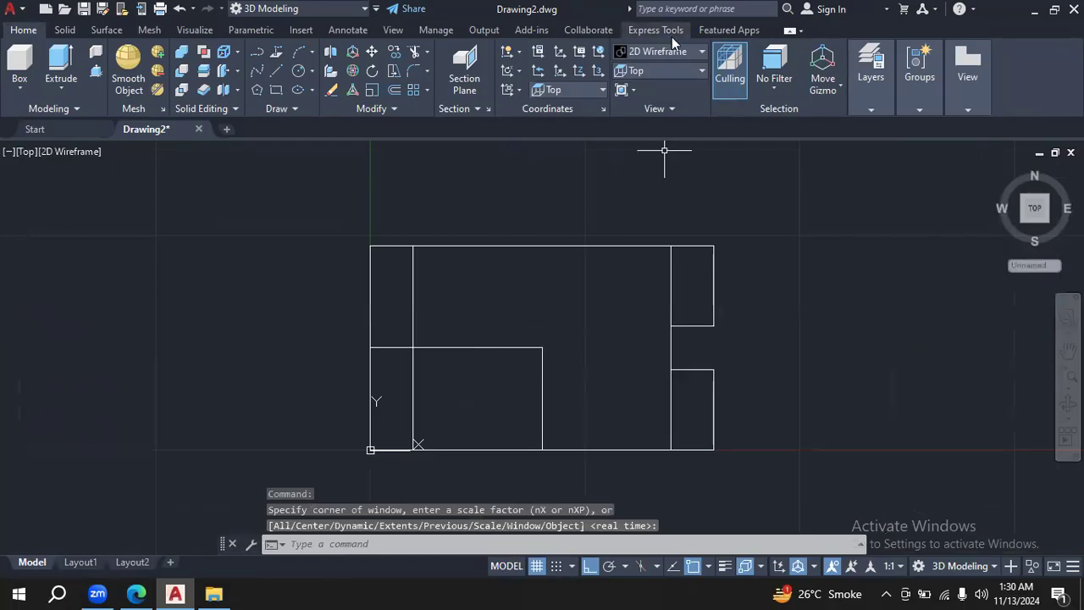
Step: Inspect the rectangle's placement on the top face in the Shades of Gray visual style, from above and at an angle
{"action": "left_click", "coordinate": [695, 51]}
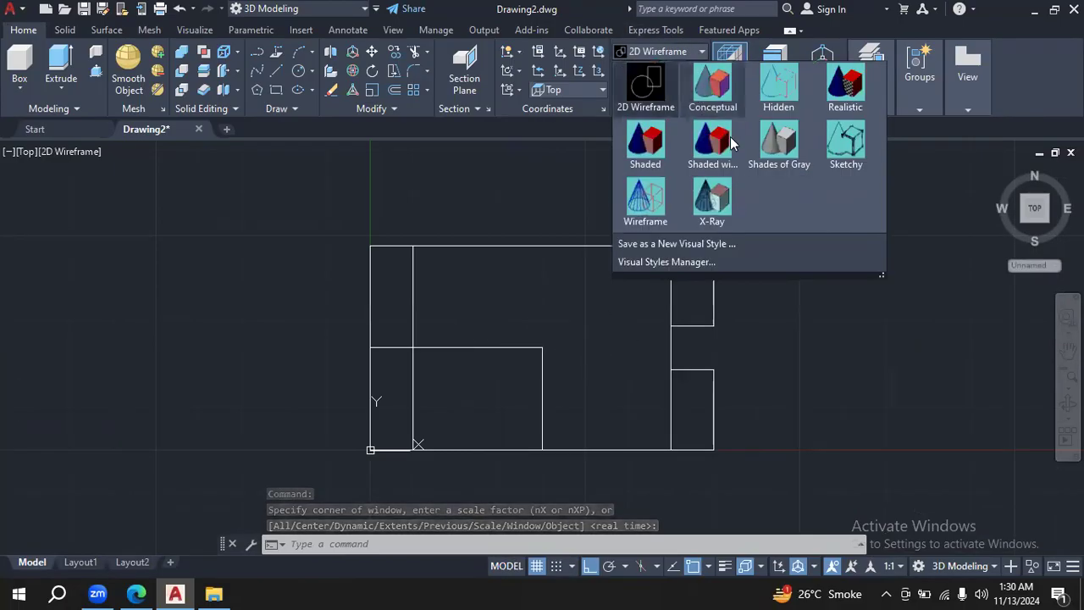
{"action": "left_click", "coordinate": [779, 151]}
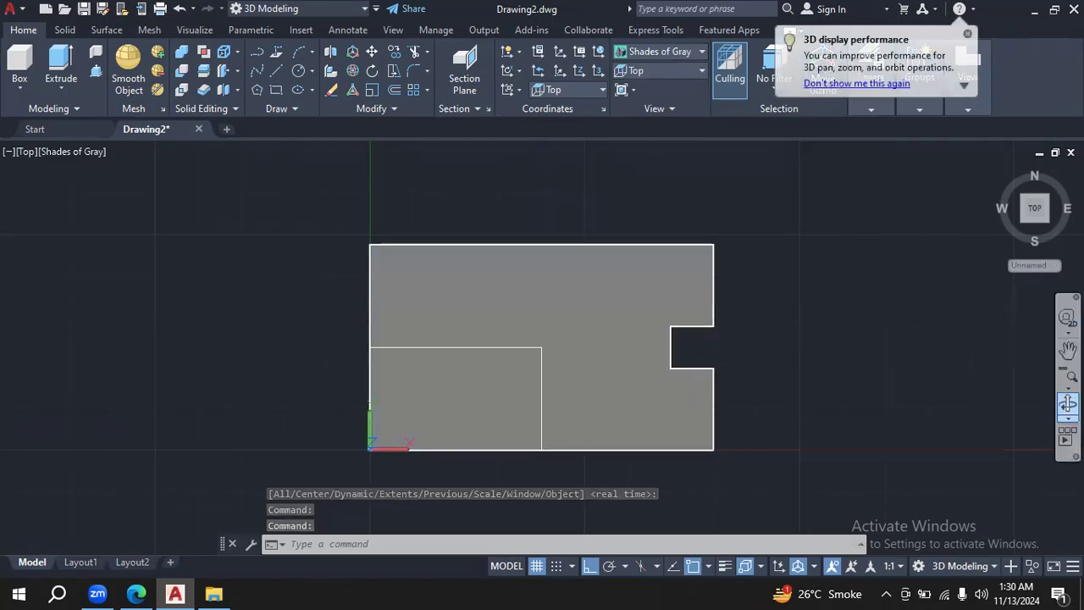
{"action": "left_click", "coordinate": [1069, 404]}
{"action": "mouse_move", "coordinate": [830, 436]}
{"action": "left_mouse_down"}
{"action": "mouse_move", "coordinate": [844, 404]}
{"action": "mouse_move", "coordinate": [825, 317]}
{"action": "mouse_move", "coordinate": [811, 382]}
{"action": "mouse_move", "coordinate": [747, 436]}
{"action": "mouse_move", "coordinate": [789, 276]}
{"action": "mouse_move", "coordinate": [773, 163]}
{"action": "mouse_move", "coordinate": [777, 381]}
{"action": "mouse_move", "coordinate": [796, 325]}
{"action": "mouse_move", "coordinate": [799, 341]}
{"action": "left_mouse_up"}
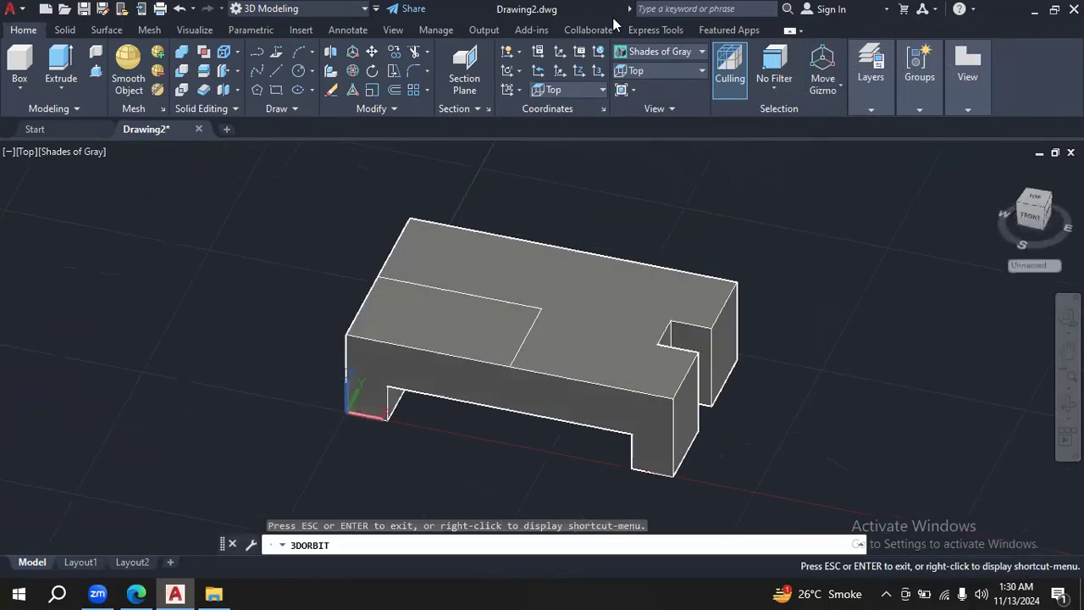
Step: Return the block to the 2D Wireframe visual style in an angled 3D view
{"action": "left_click", "coordinate": [701, 52]}
{"action": "left_click", "coordinate": [653, 106]}
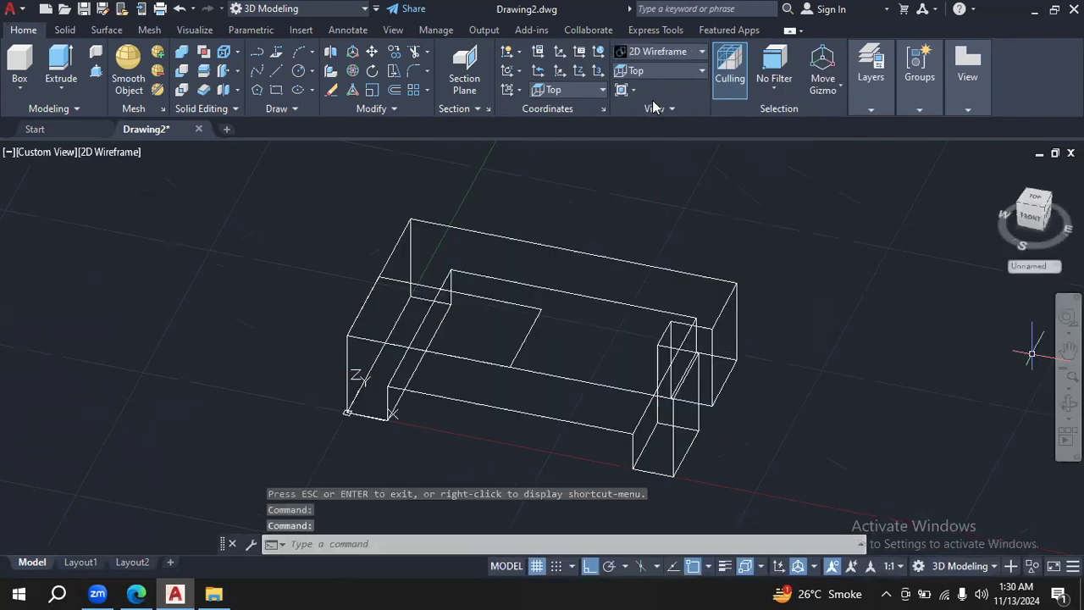
{"action": "left_click", "coordinate": [1068, 404]}
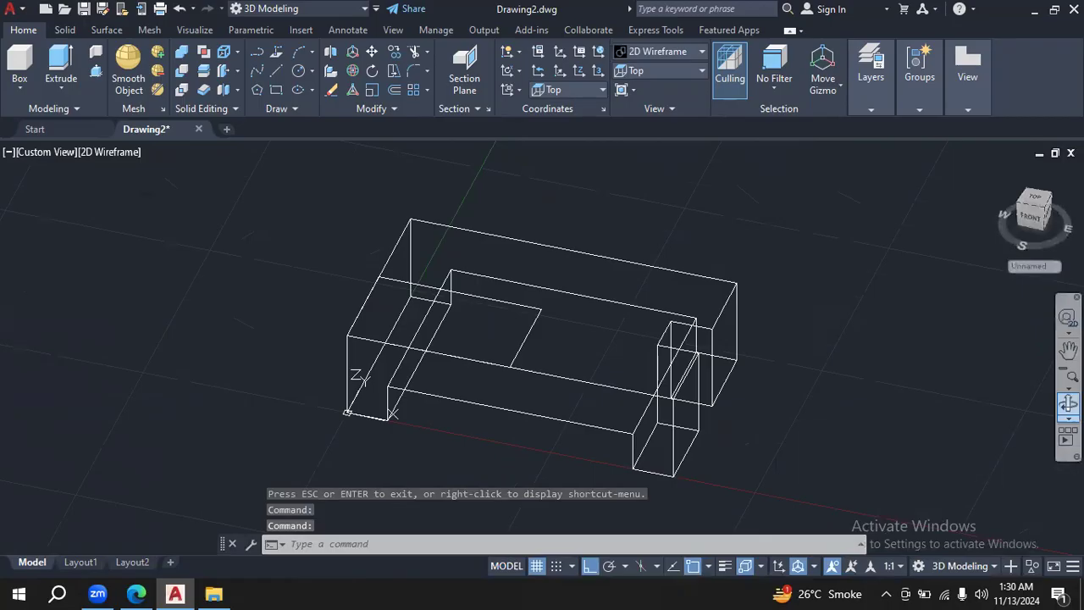
{"action": "left_click_drag", "start_coordinate": [841, 420], "coordinate": [813, 416]}
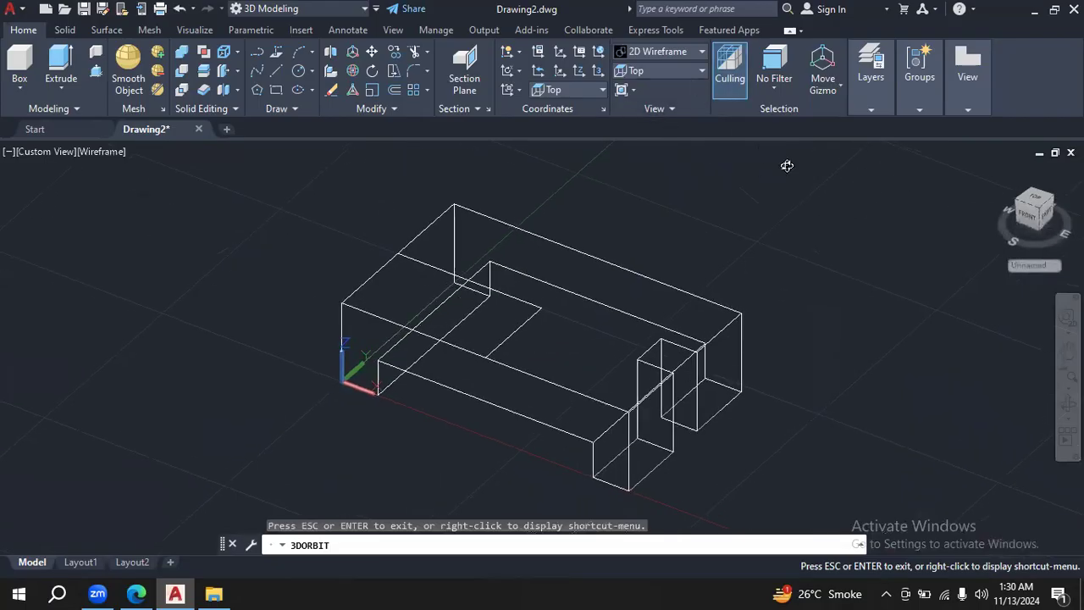
Step: Set the block to the Top view with its whole outline in sight
{"action": "left_click", "coordinate": [701, 72]}
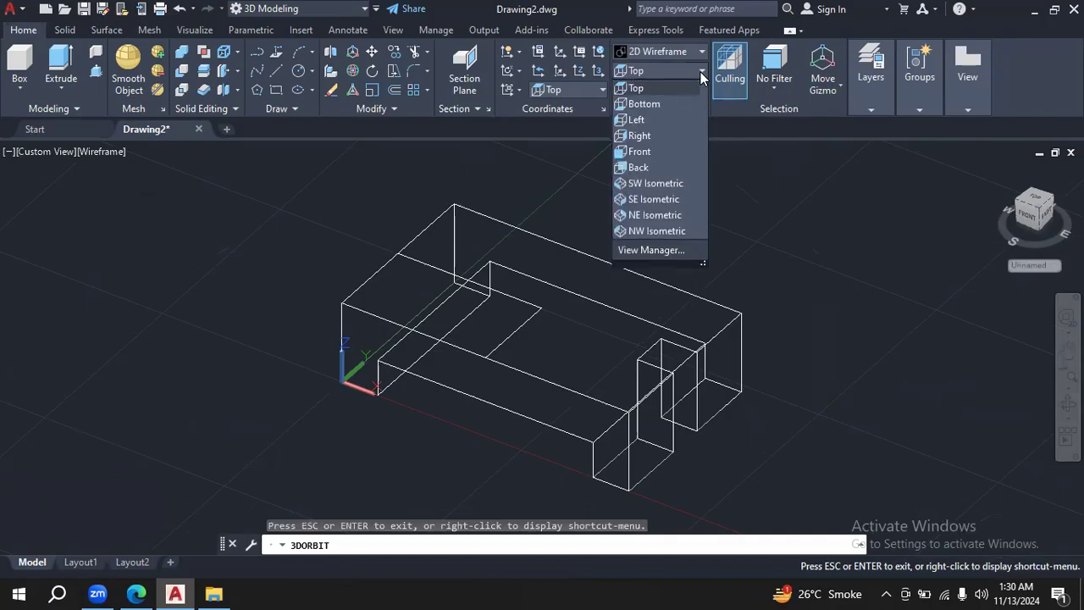
{"action": "left_click", "coordinate": [677, 88]}
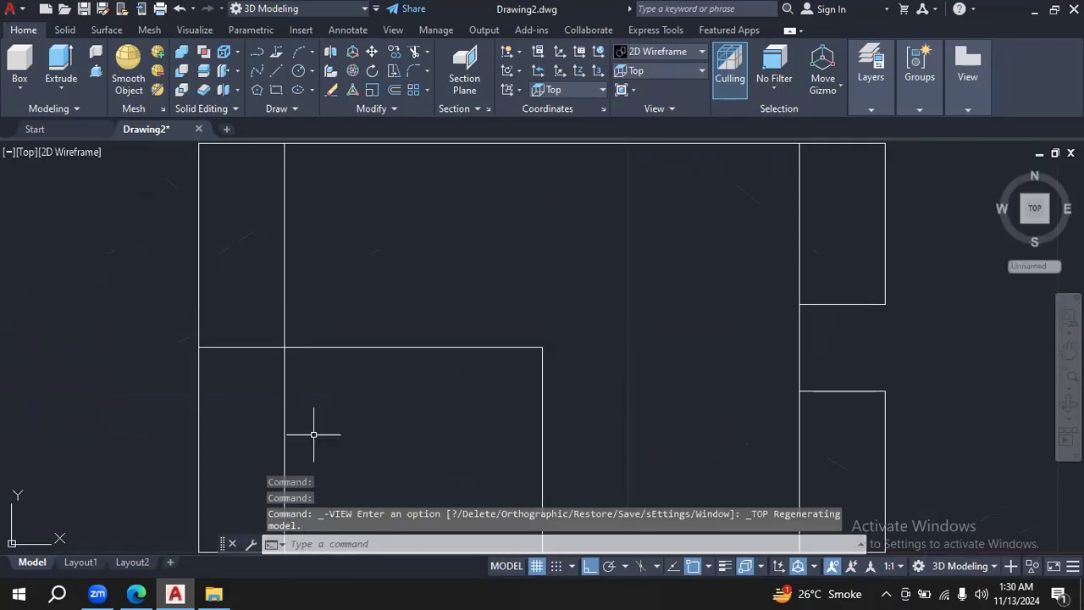
{"action": "left_click", "coordinate": [1068, 375]}
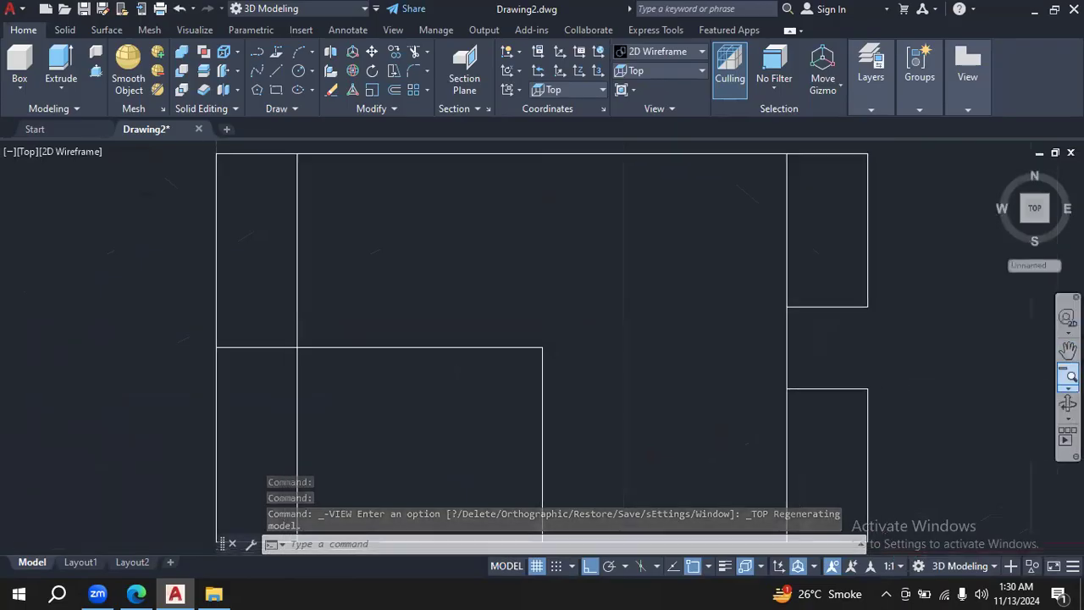
Step: Check the cylinder diameters in the reference PDF, return to AutoCAD and draw a 0.688 diameter circle centred on the rectangle's corner inside the block
{"action": "left_click", "coordinate": [137, 593]}
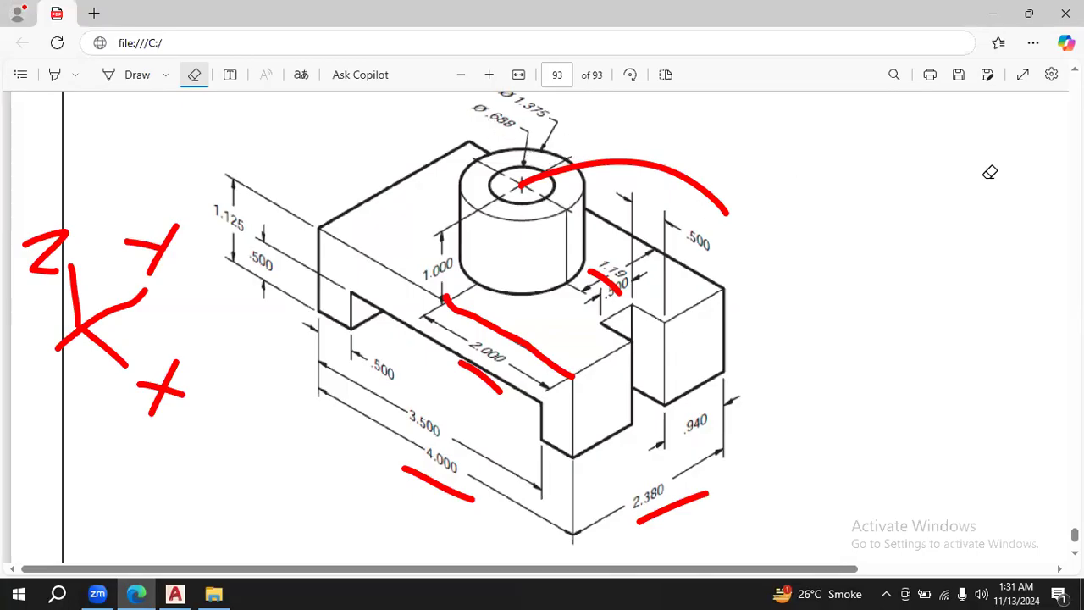
{"action": "scroll", "coordinate": [542, 327], "scroll_direction": "up", "scroll_amount": 1}
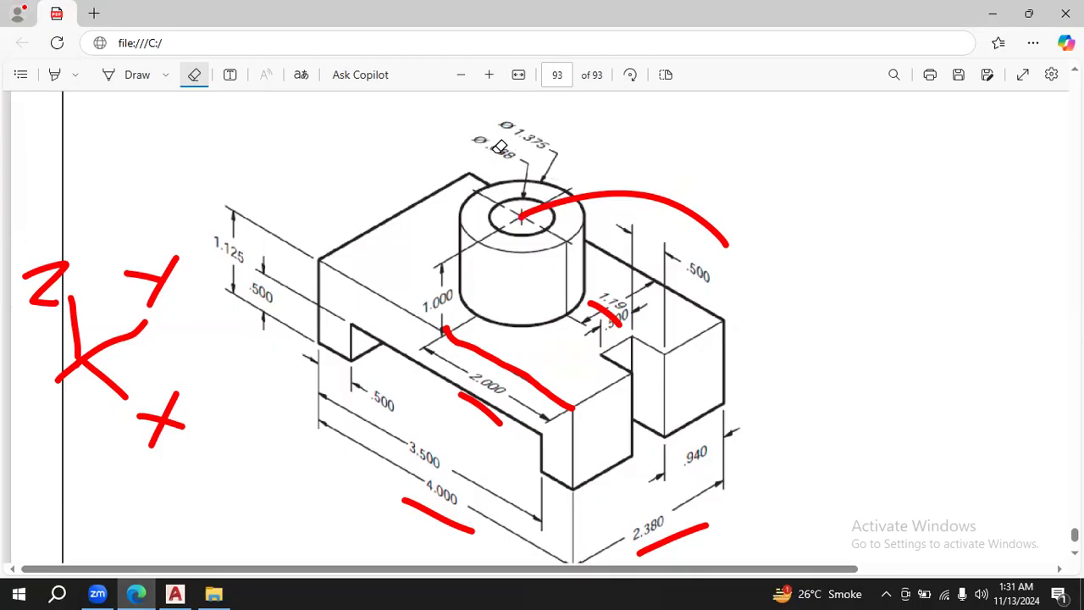
{"action": "left_click", "coordinate": [175, 594]}
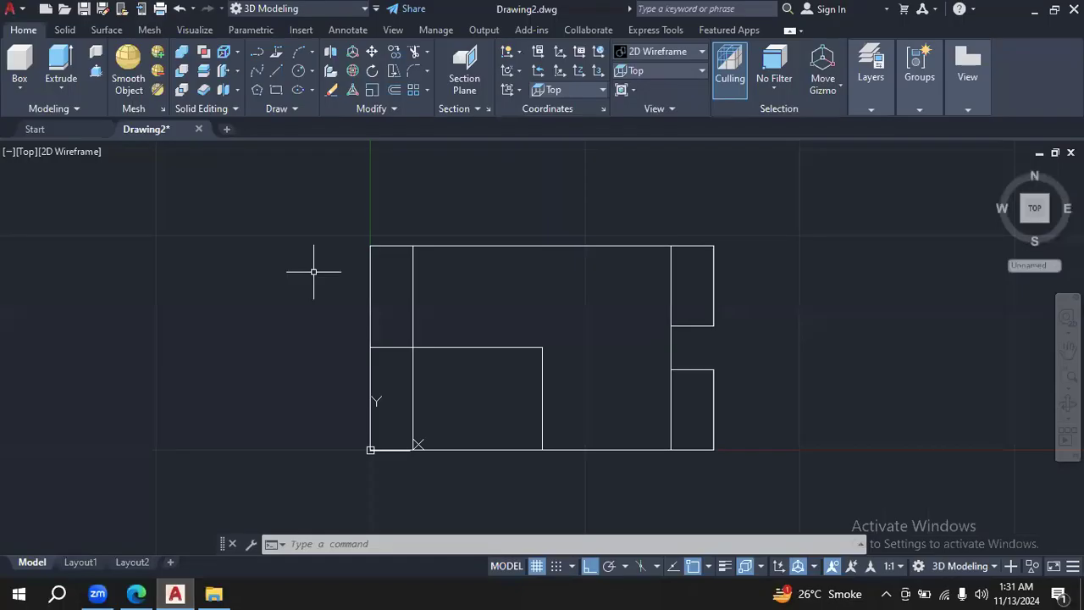
{"action": "left_click", "coordinate": [312, 72]}
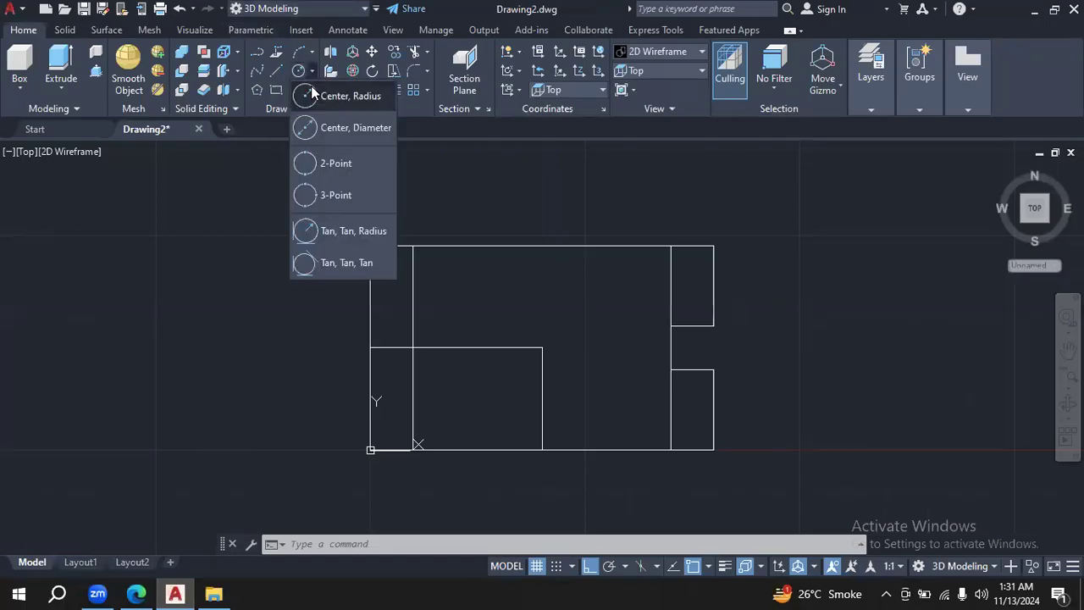
{"action": "left_click", "coordinate": [349, 127]}
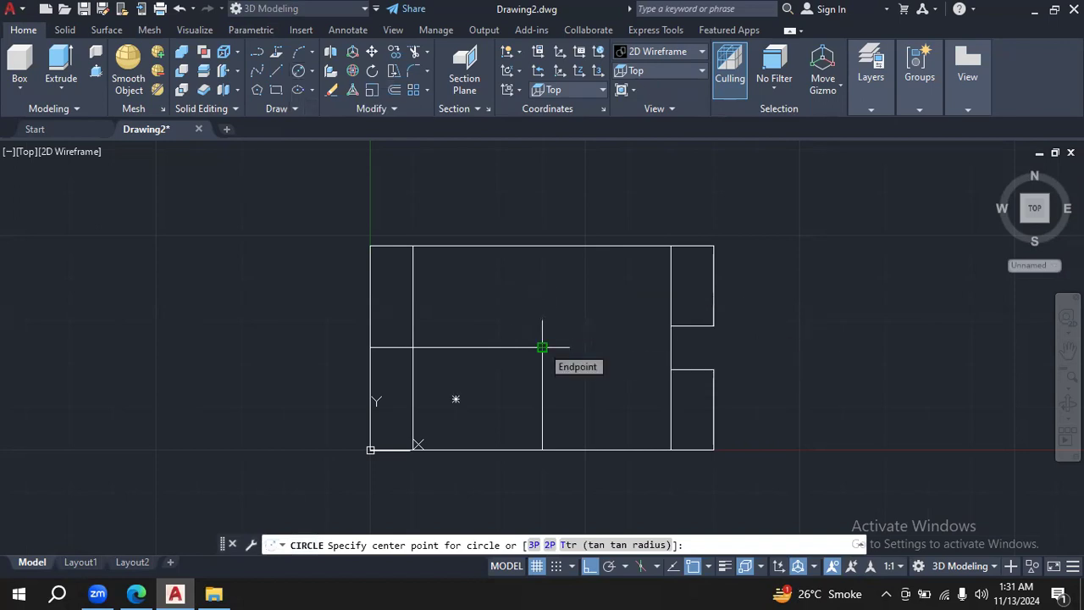
{"action": "left_click", "coordinate": [542, 347]}
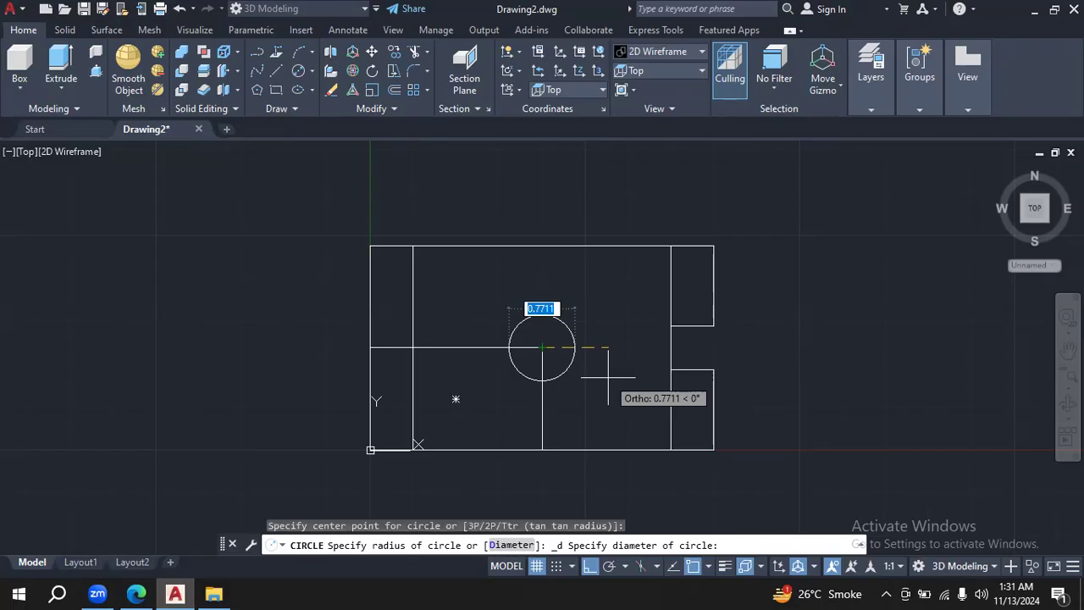
{"action": "type", "text": "0.688"}
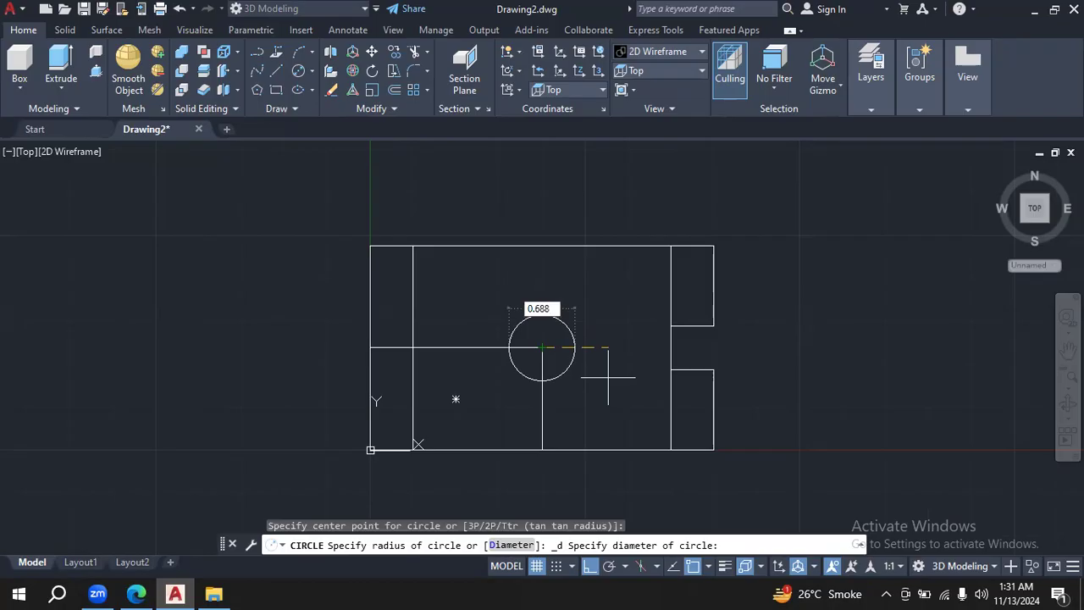
{"action": "key", "text": "Return"}
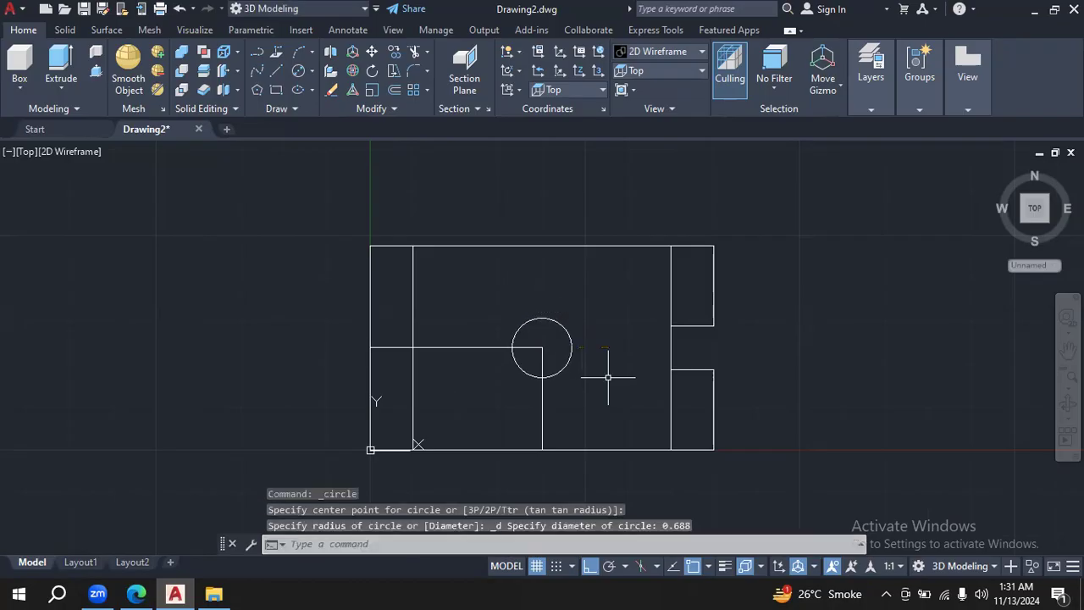
Step: Draw a 1.375 diameter circle concentric with the small circle, rechecking the outer diameter in the reference PDF
{"action": "left_click", "coordinate": [301, 72]}
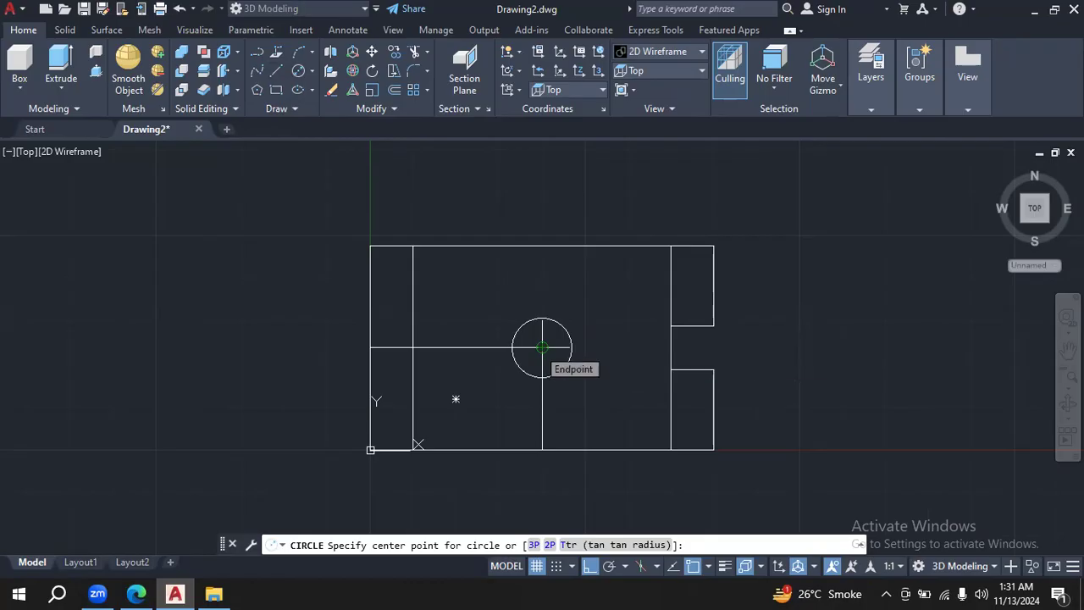
{"action": "left_click", "coordinate": [542, 348]}
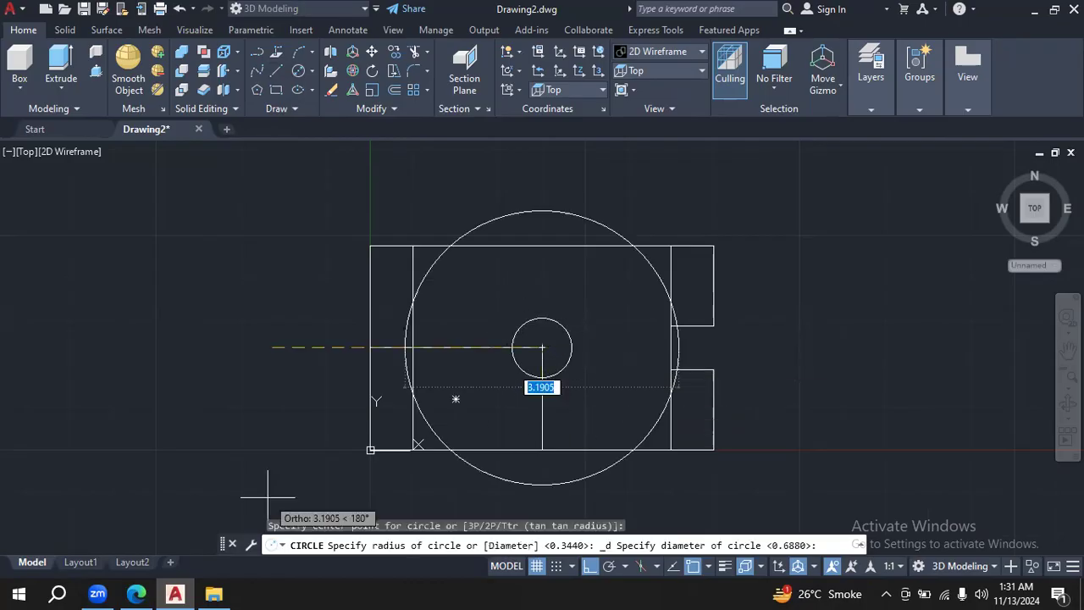
{"action": "left_click", "coordinate": [136, 593]}
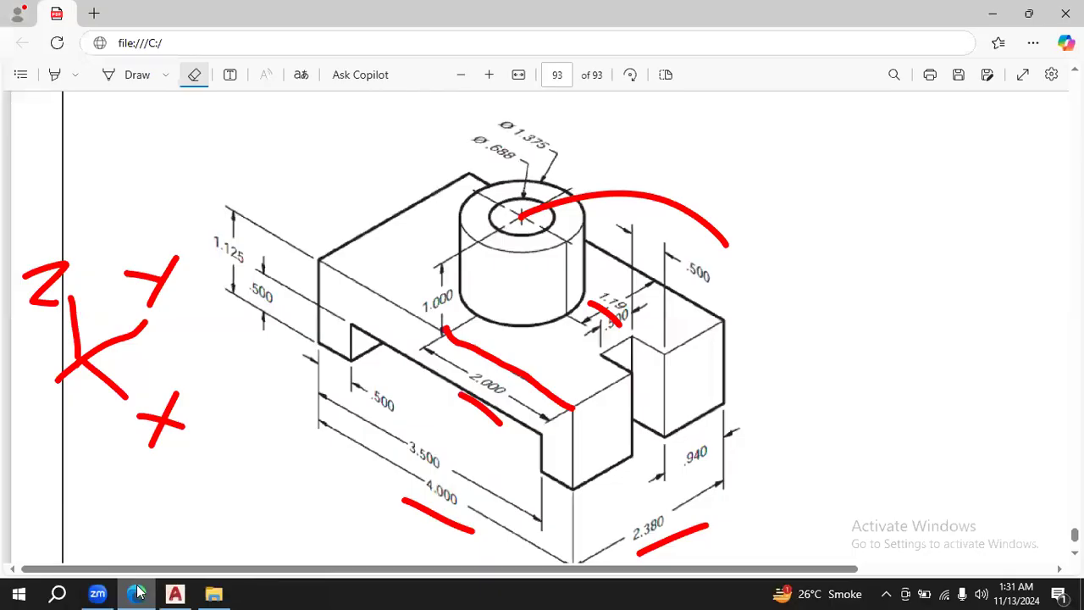
{"action": "left_click", "coordinate": [174, 593]}
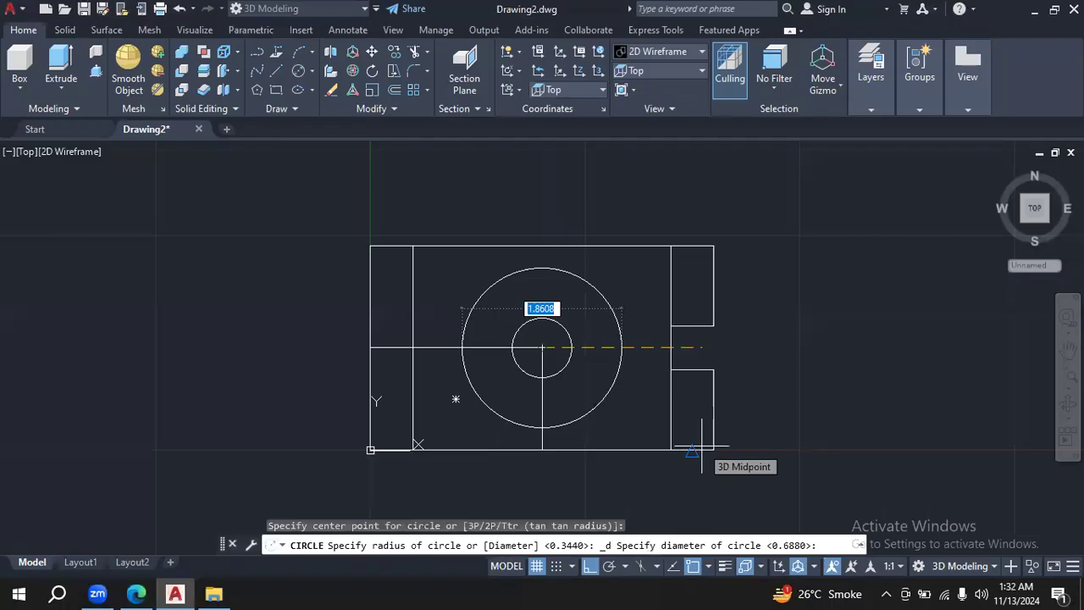
{"action": "type", "text": "1.37"}
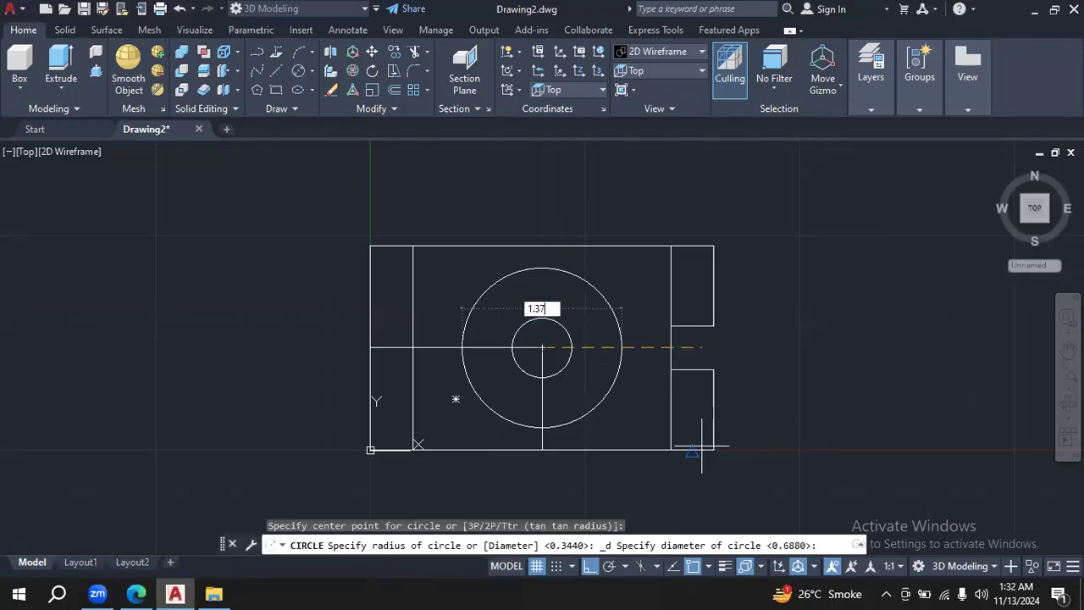
{"action": "key", "text": "Return"}
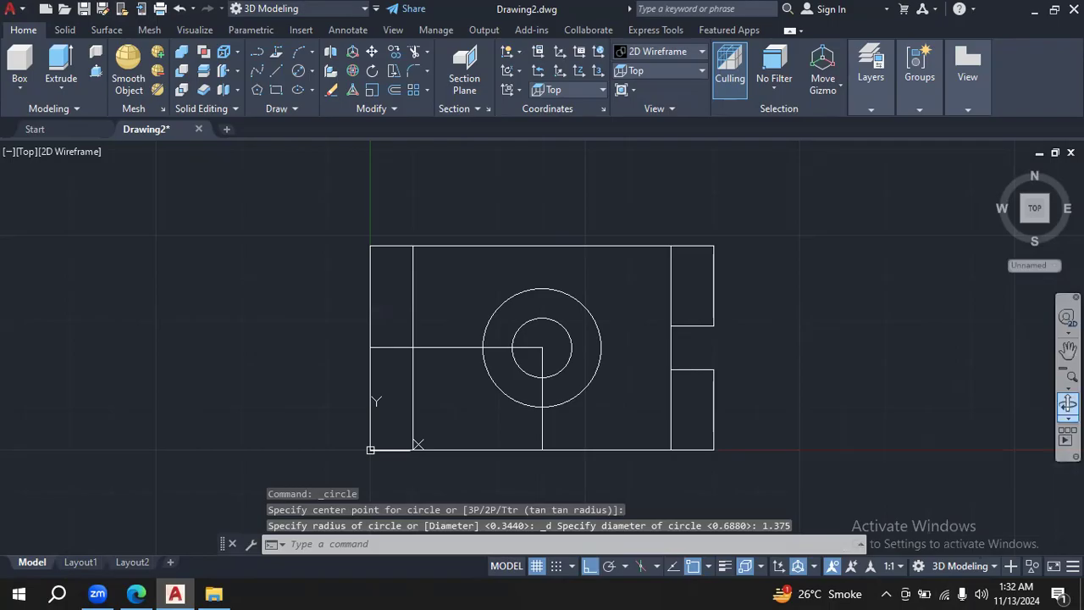
Step: Erase the 2 by 1.19 construction rectangle from the block's top face in an angled 3D view
{"action": "left_click", "coordinate": [1068, 404]}
{"action": "left_click_drag", "start_coordinate": [873, 451], "coordinate": [721, 321]}
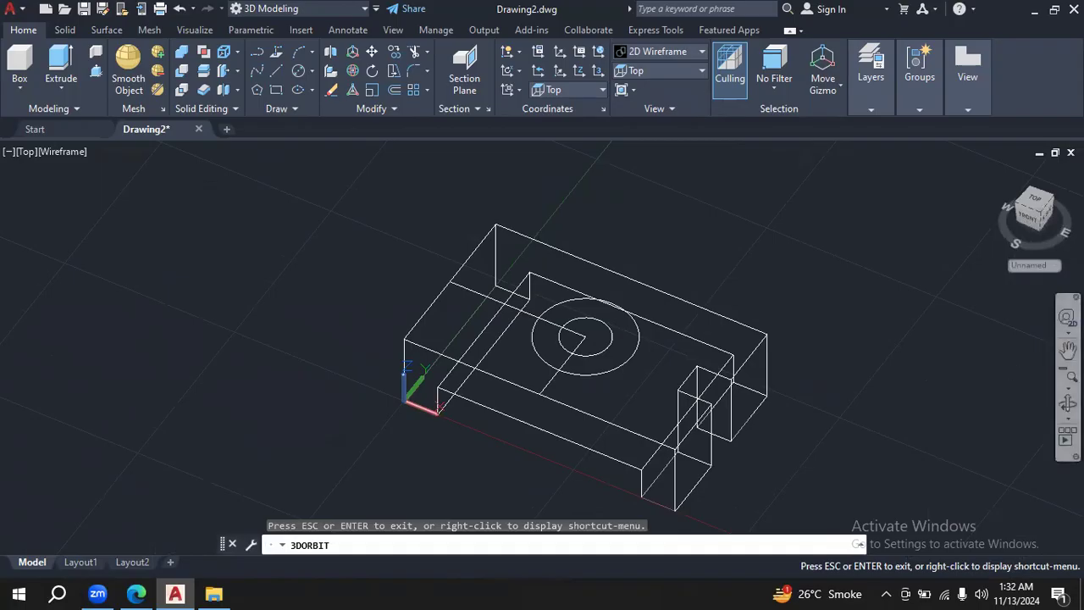
{"action": "left_click", "coordinate": [1068, 383]}
{"action": "left_click", "coordinate": [1033, 371]}
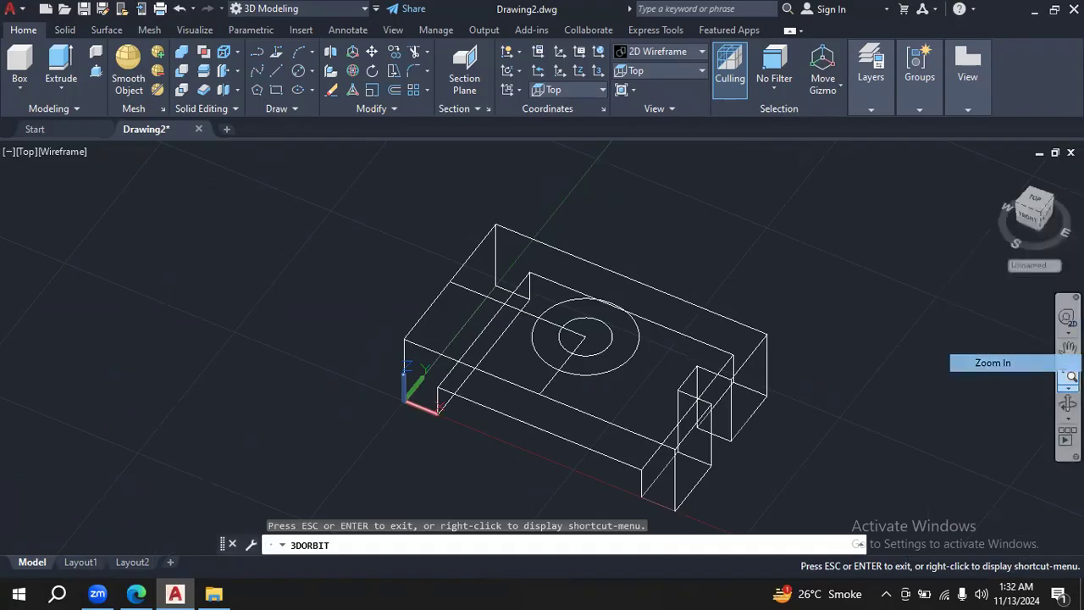
{"action": "left_click", "coordinate": [1068, 349]}
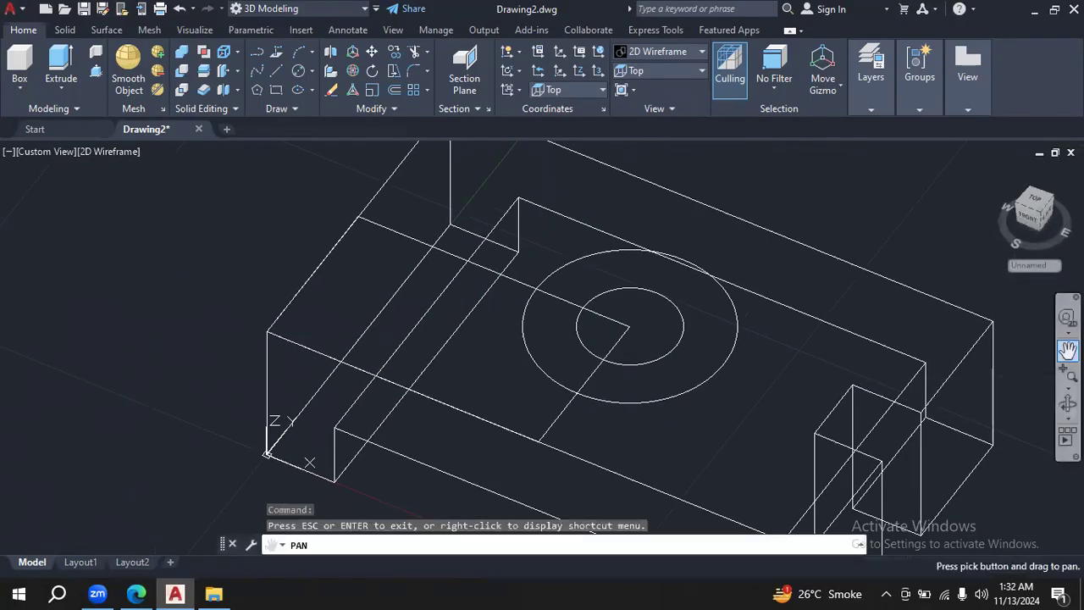
{"action": "left_click_drag", "start_coordinate": [914, 368], "coordinate": [833, 344]}
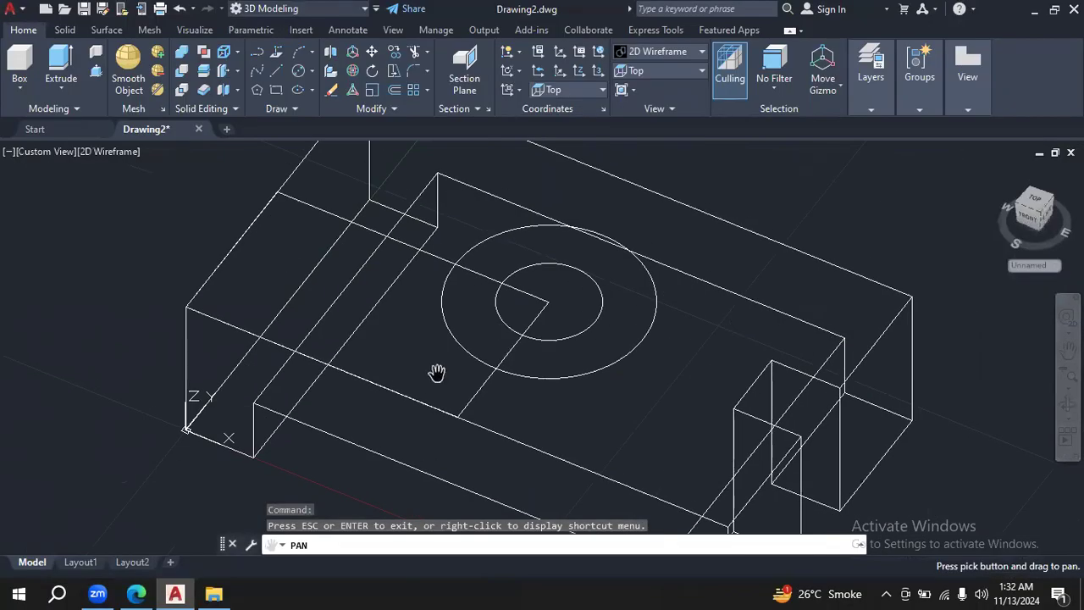
{"action": "key", "text": "Escape"}
{"action": "left_click", "coordinate": [480, 387]}
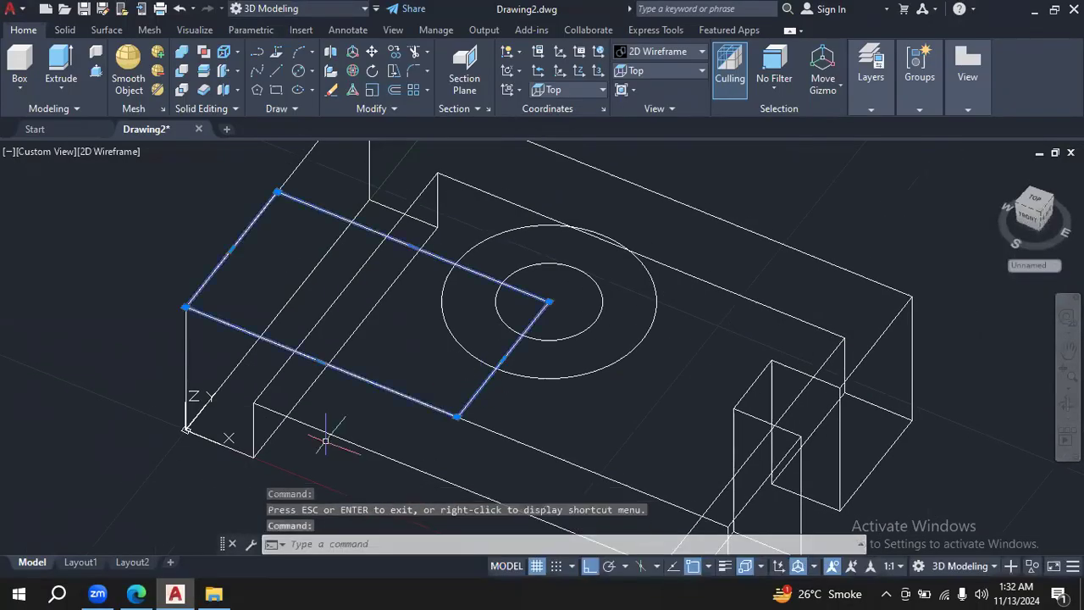
{"action": "key", "text": "Delete"}
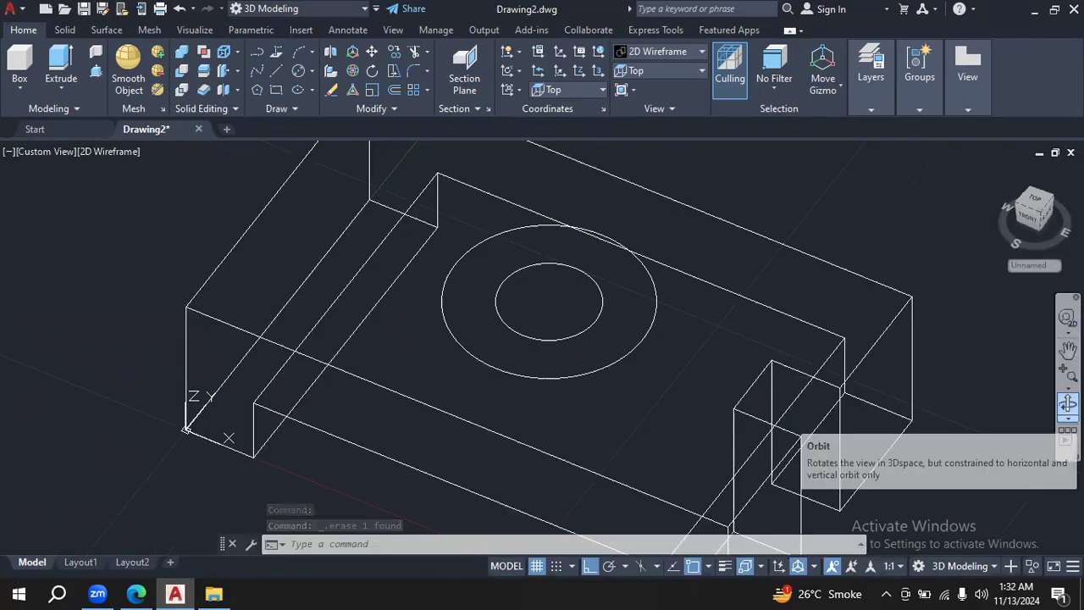
Step: Recheck the cylinder height in the reference PDF, return to AutoCAD and extrude both concentric circles 1 unit upward from the block's top face
{"action": "left_click", "coordinate": [1067, 404]}
{"action": "left_click_drag", "start_coordinate": [941, 440], "coordinate": [921, 378]}
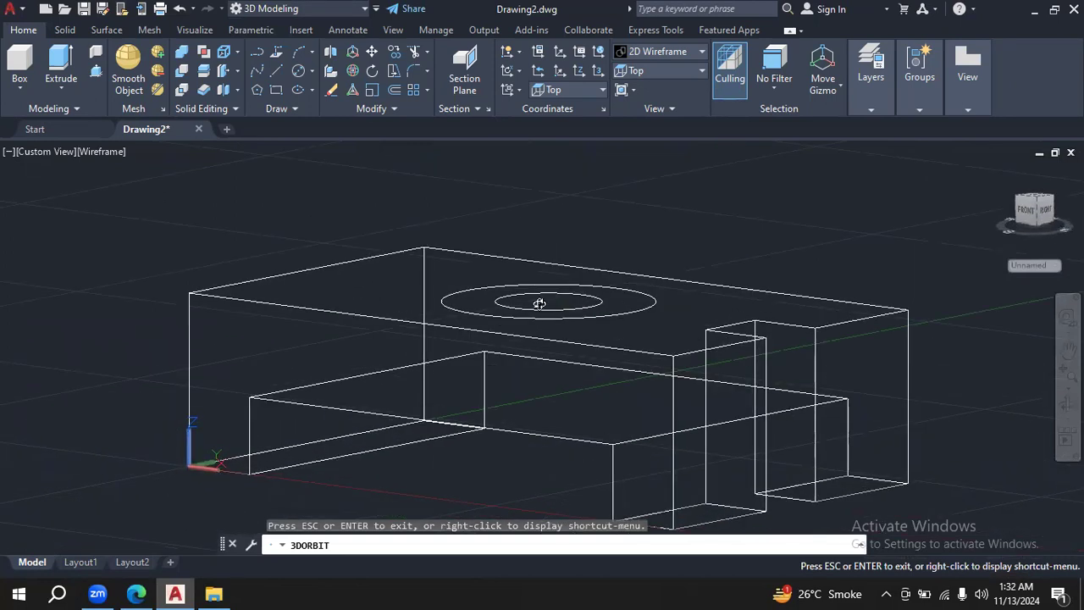
{"action": "key", "text": "Escape"}
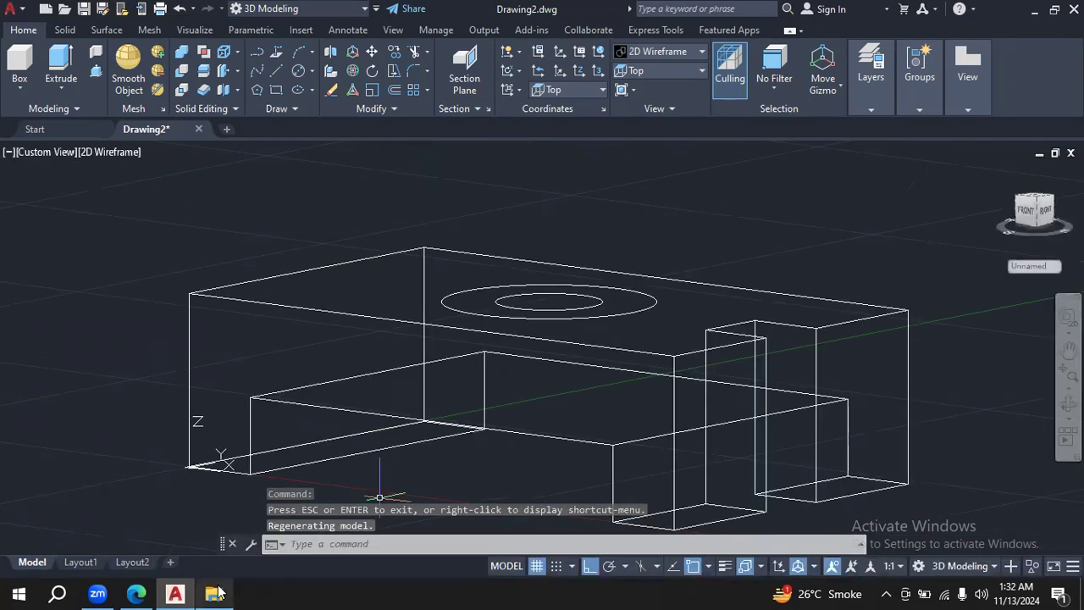
{"action": "left_click", "coordinate": [146, 593]}
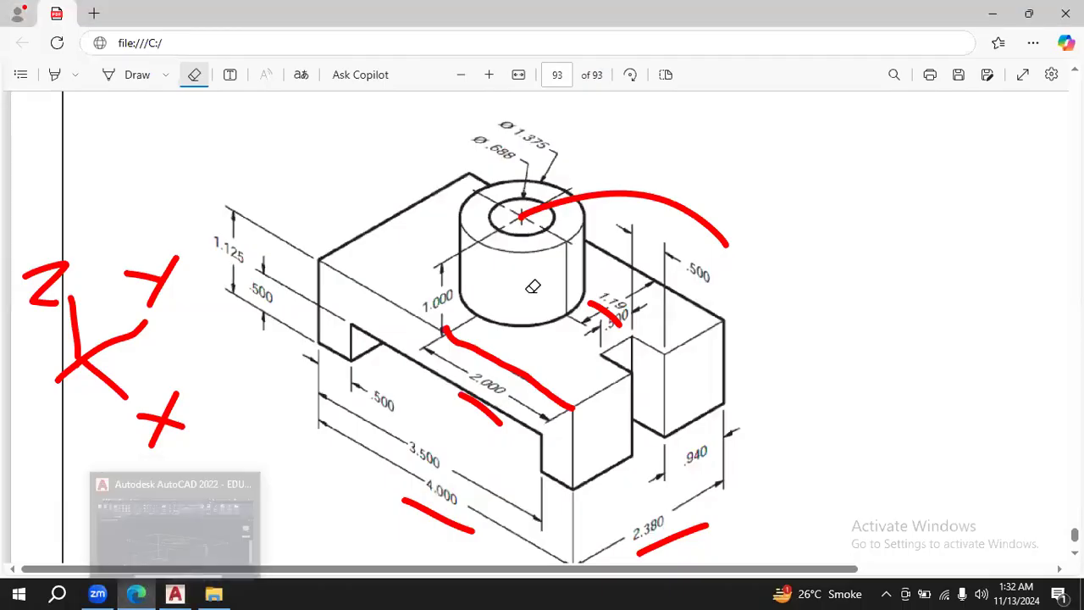
{"action": "left_click", "coordinate": [176, 593]}
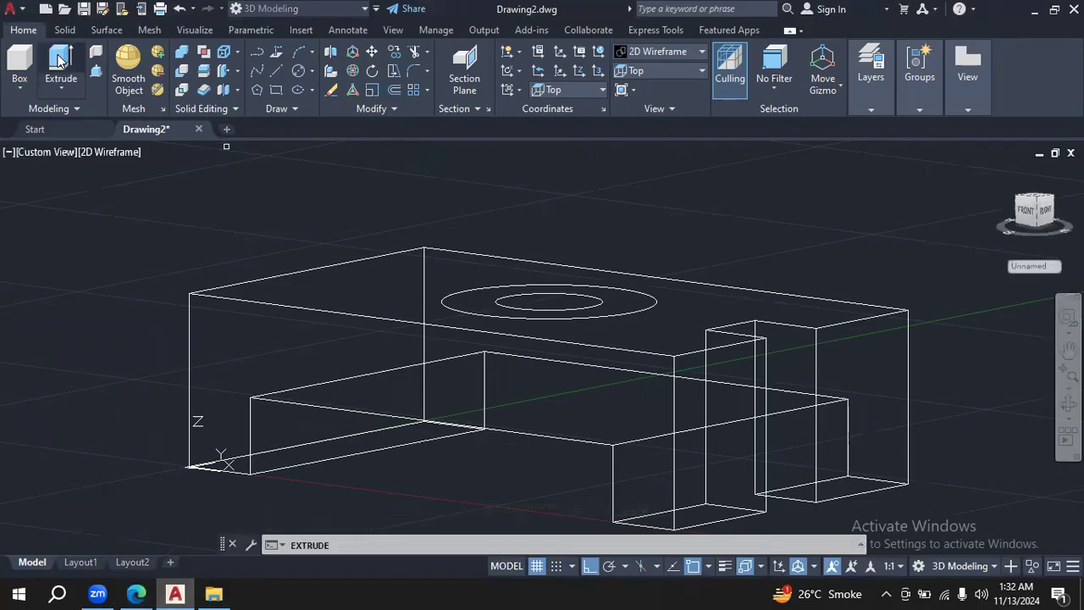
{"action": "left_click", "coordinate": [445, 298]}
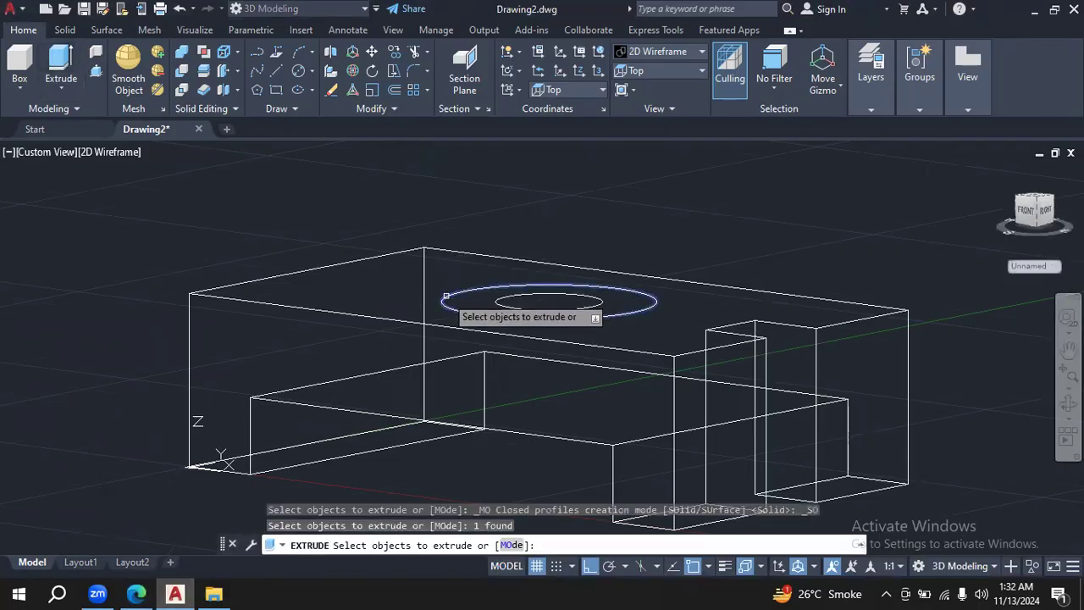
{"action": "left_click", "coordinate": [521, 306]}
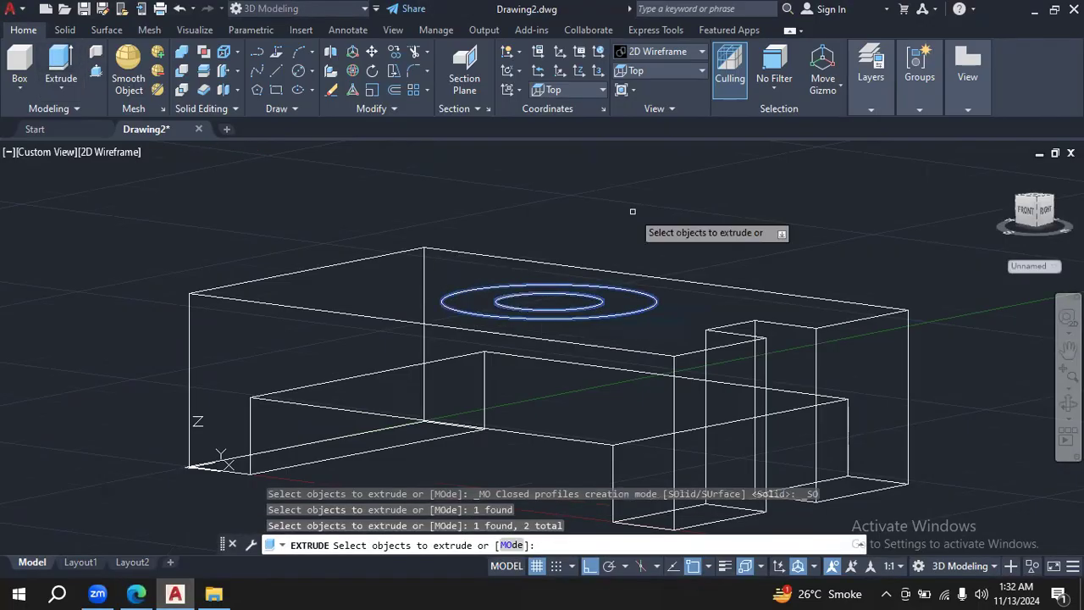
{"action": "key", "text": "Return"}
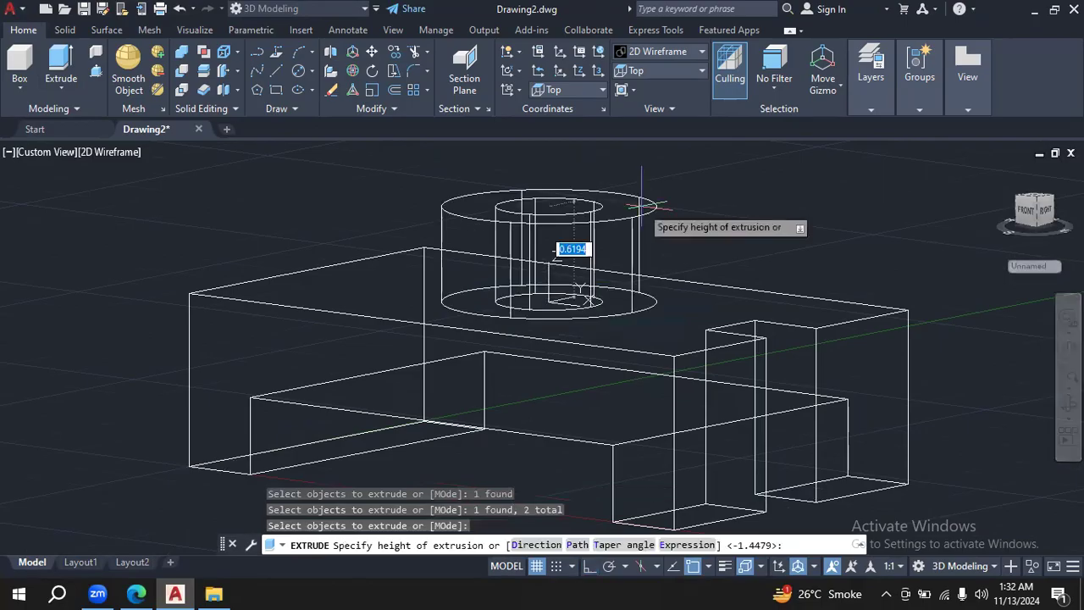
{"action": "type", "text": "1"}
{"action": "key", "text": "Return"}
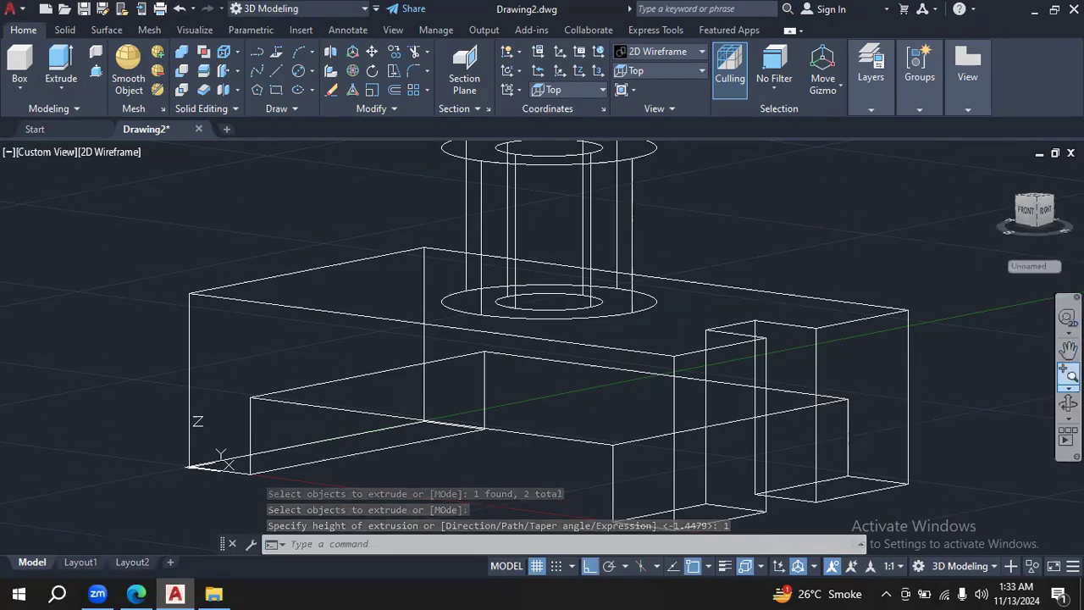
Step: Change the model's visual style to Shades of Gray in an angled 3D view showing the whole bracket
{"action": "left_click", "coordinate": [1069, 387]}
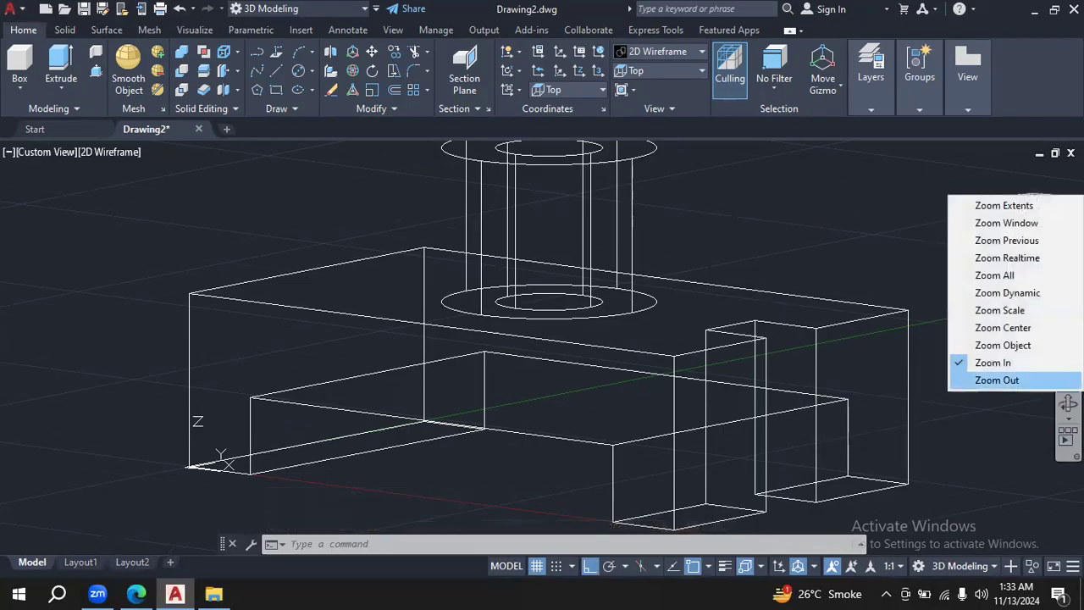
{"action": "left_click", "coordinate": [997, 379]}
{"action": "left_click", "coordinate": [1068, 376]}
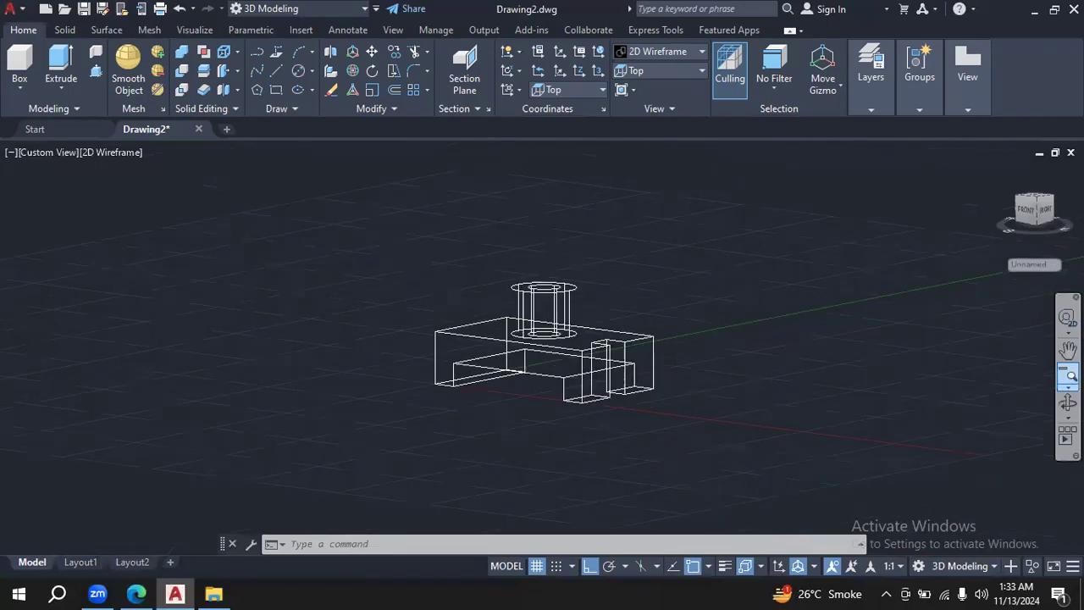
{"action": "left_click", "coordinate": [1068, 386]}
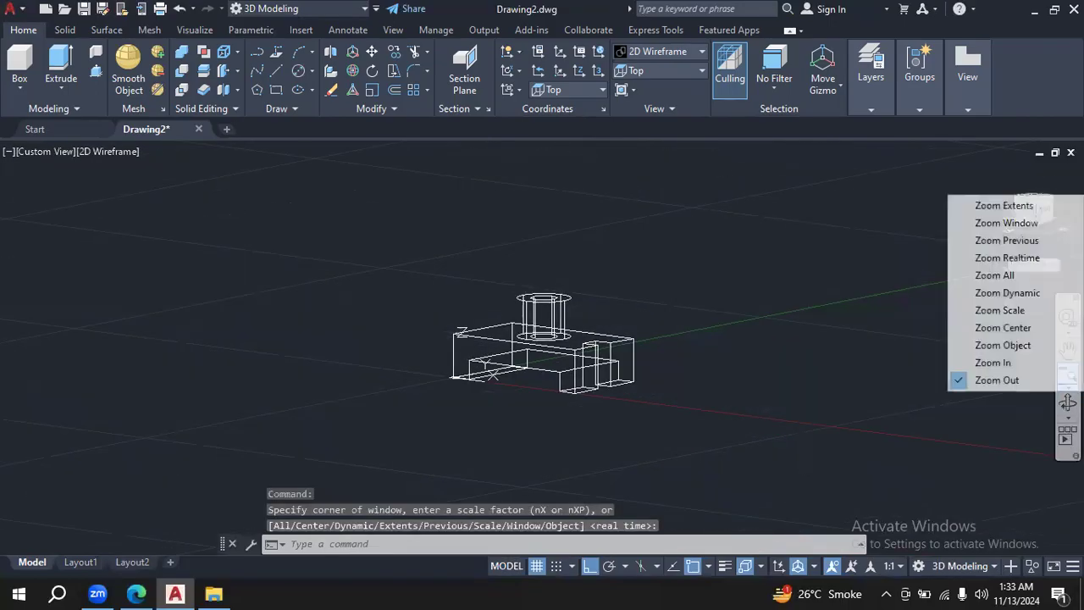
{"action": "left_click", "coordinate": [1006, 361]}
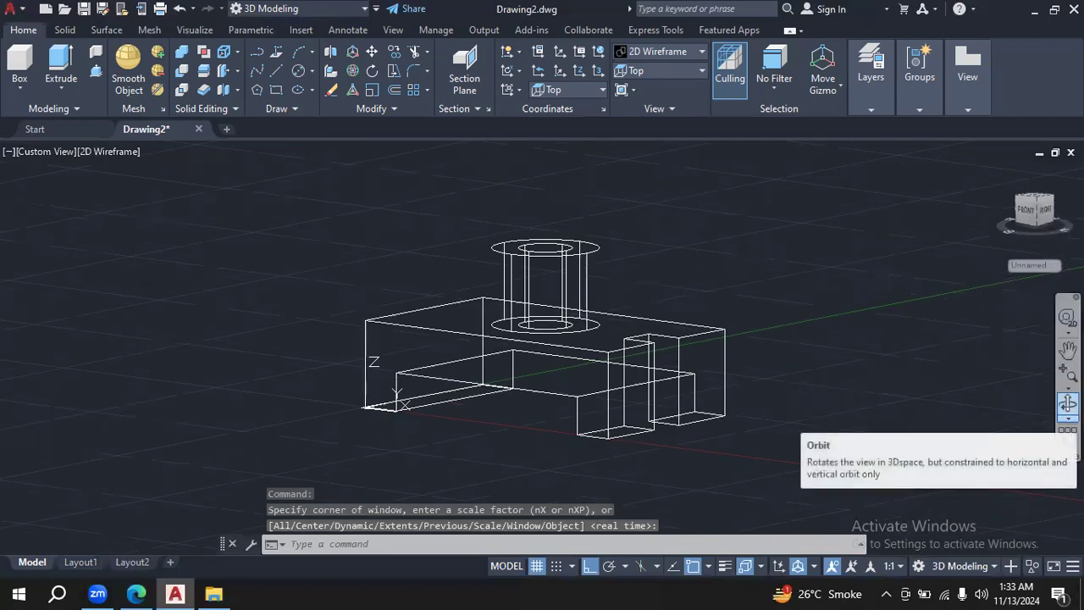
{"action": "left_click", "coordinate": [1068, 404]}
{"action": "mouse_move", "coordinate": [815, 310]}
{"action": "left_mouse_down"}
{"action": "mouse_move", "coordinate": [828, 325]}
{"action": "mouse_move", "coordinate": [829, 307]}
{"action": "left_mouse_up"}
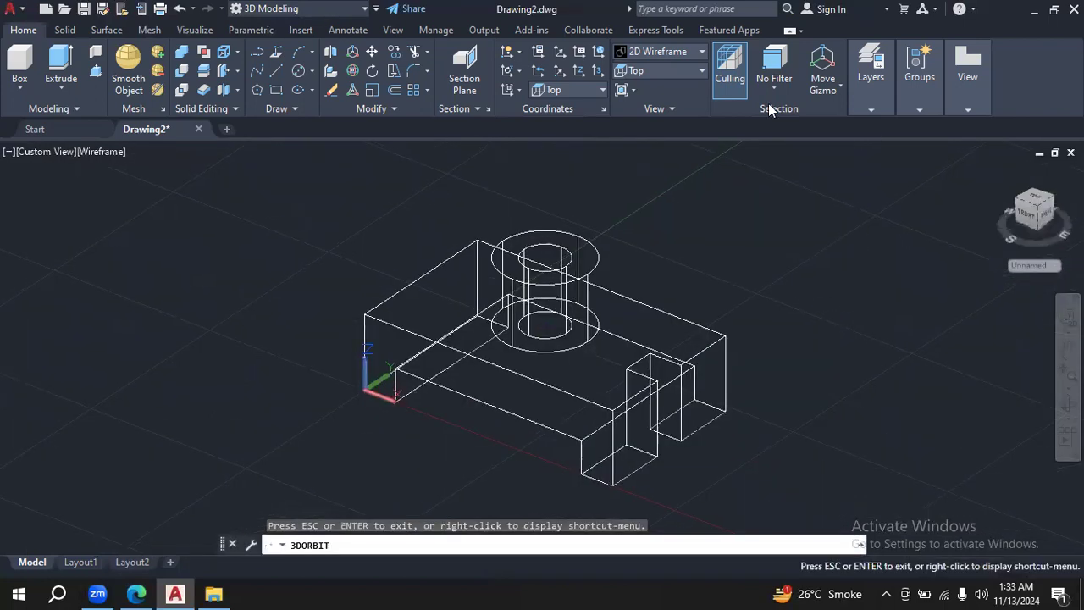
{"action": "left_click", "coordinate": [701, 56]}
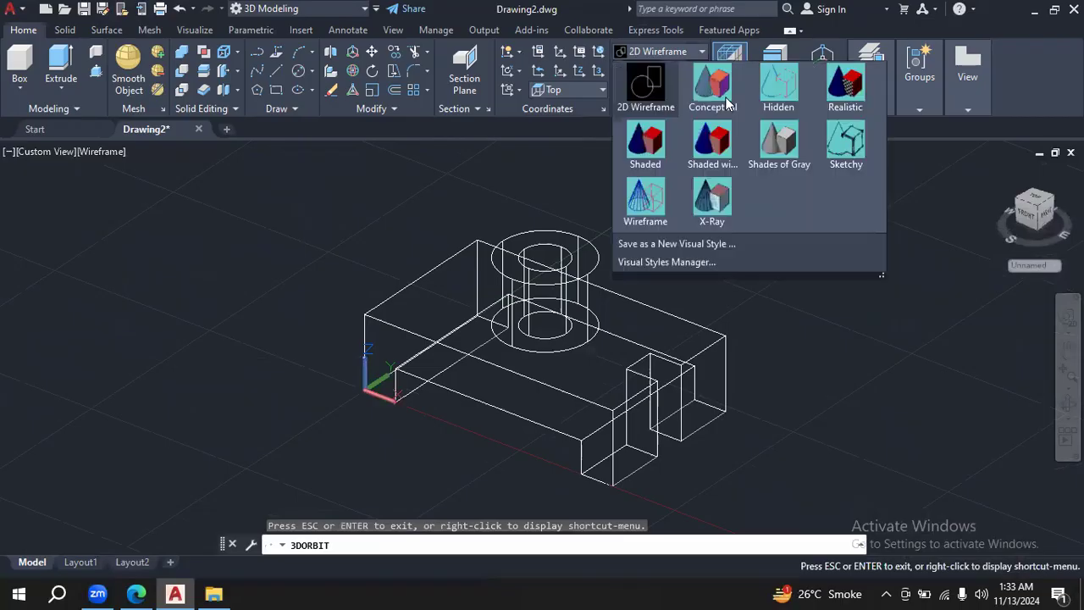
{"action": "left_click", "coordinate": [766, 140]}
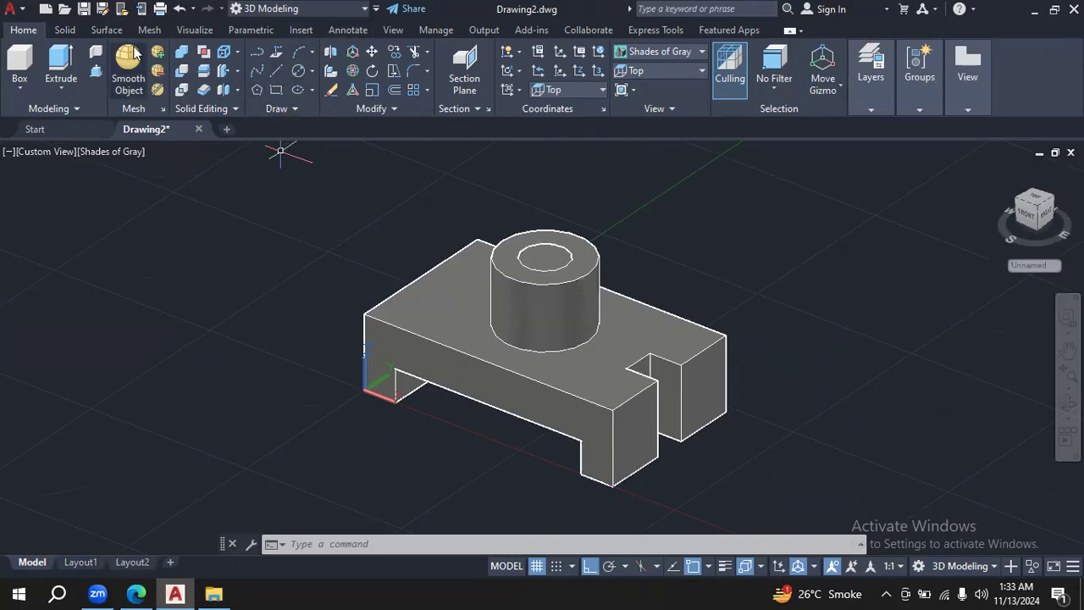
{"action": "left_click", "coordinate": [97, 72]}
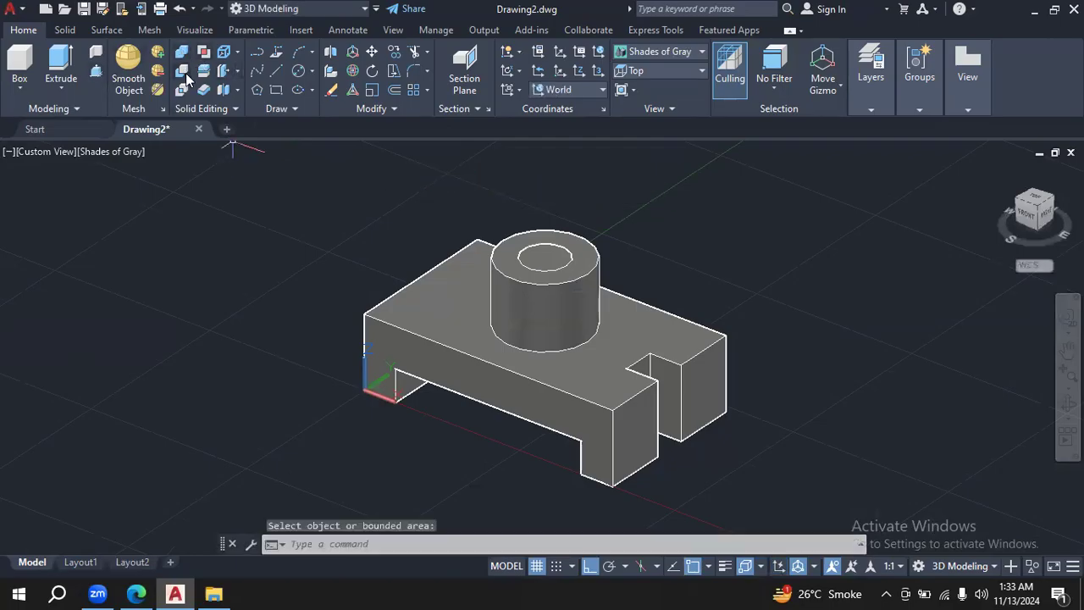
{"action": "left_click", "coordinate": [579, 272]}
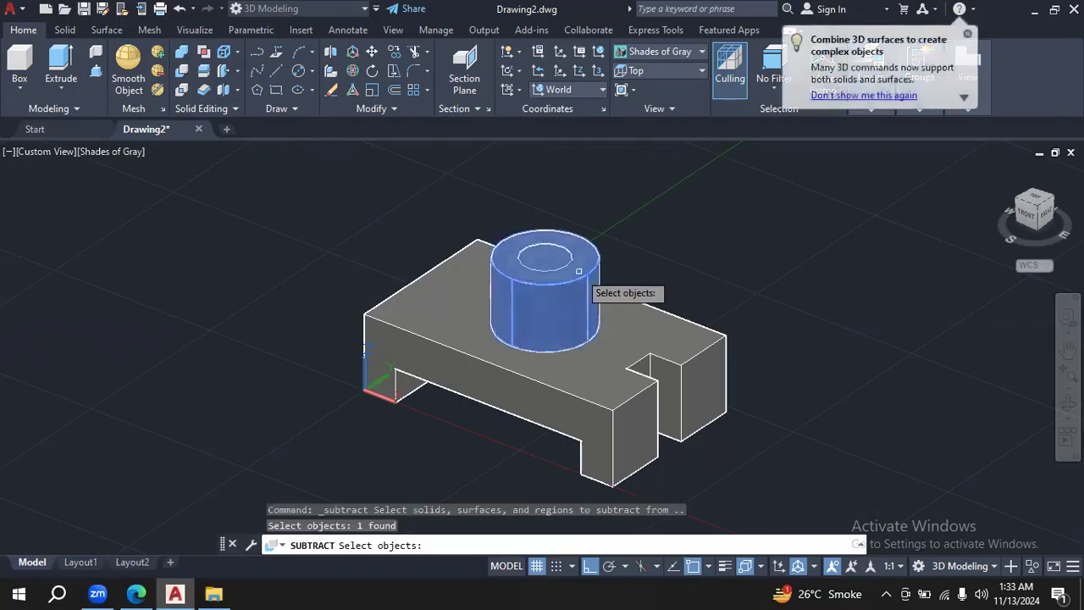
{"action": "key", "text": "Return"}
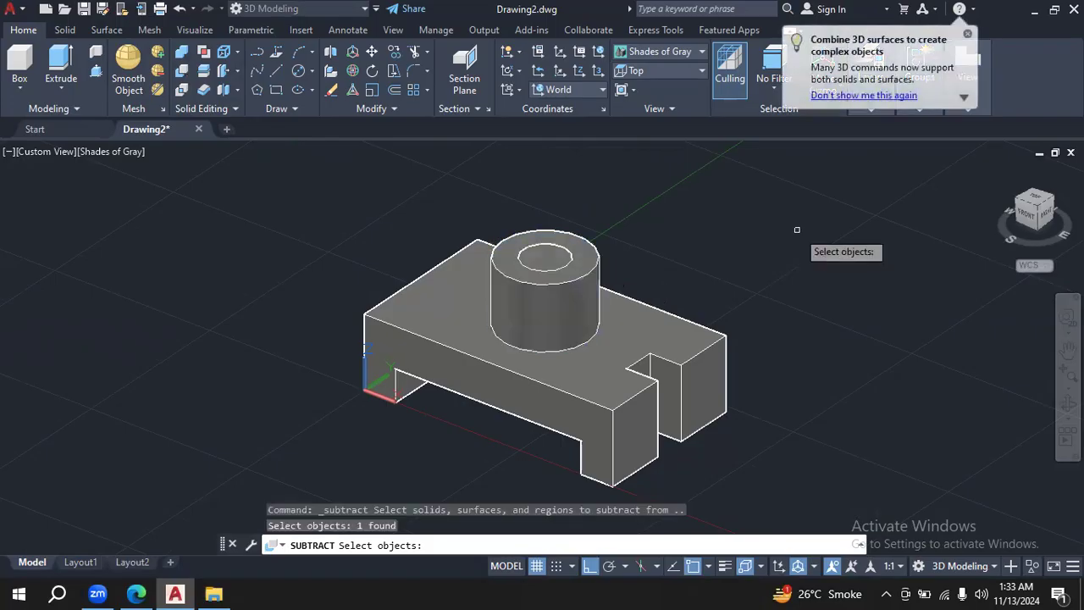
{"action": "left_click", "coordinate": [549, 257]}
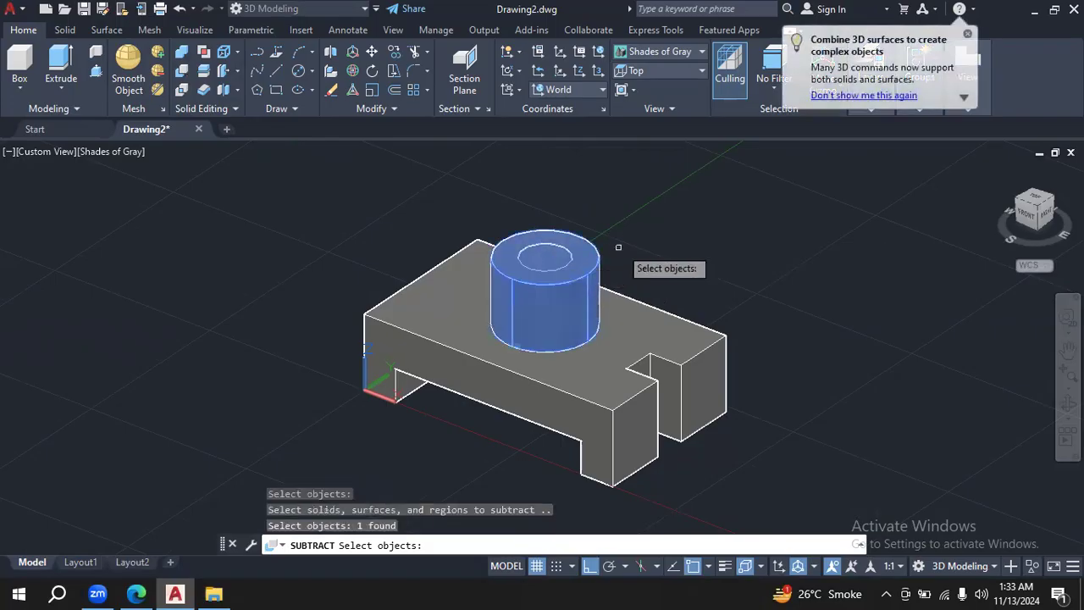
{"action": "key", "text": "Escape"}
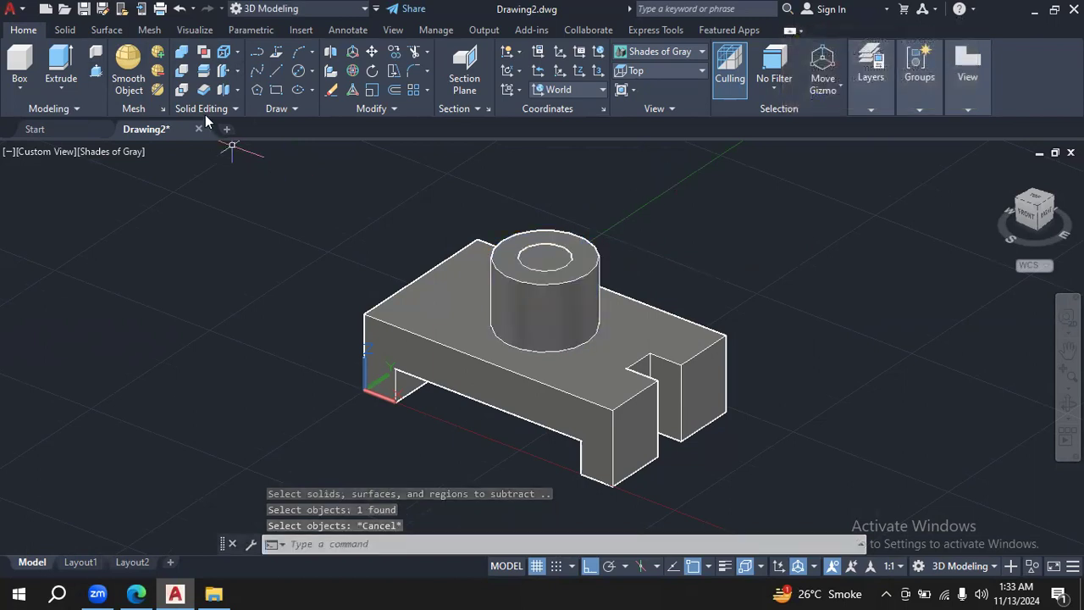
{"action": "left_click", "coordinate": [180, 74]}
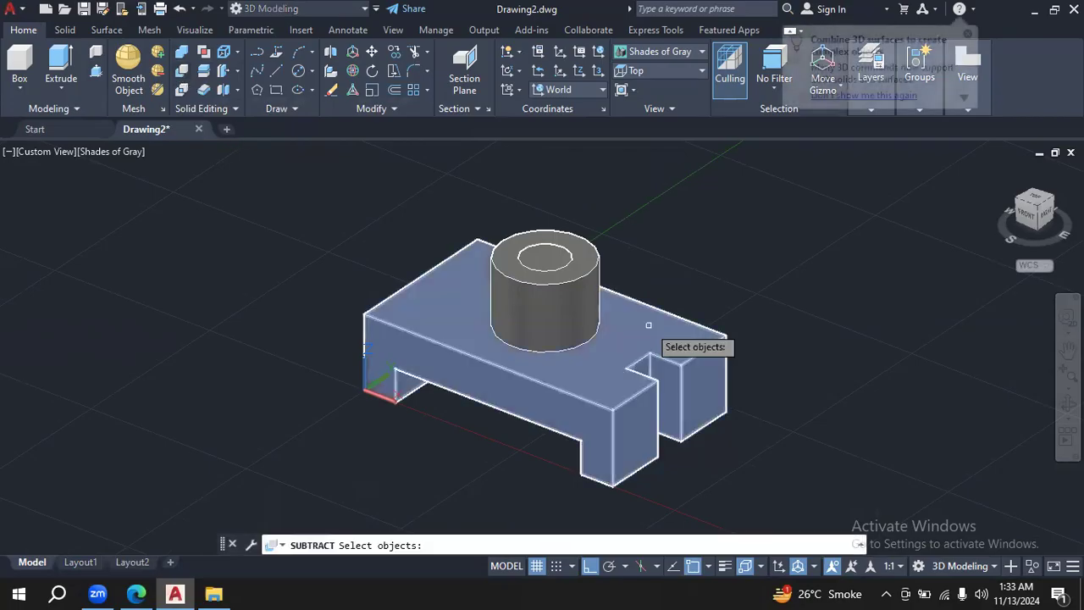
{"action": "left_click", "coordinate": [540, 282]}
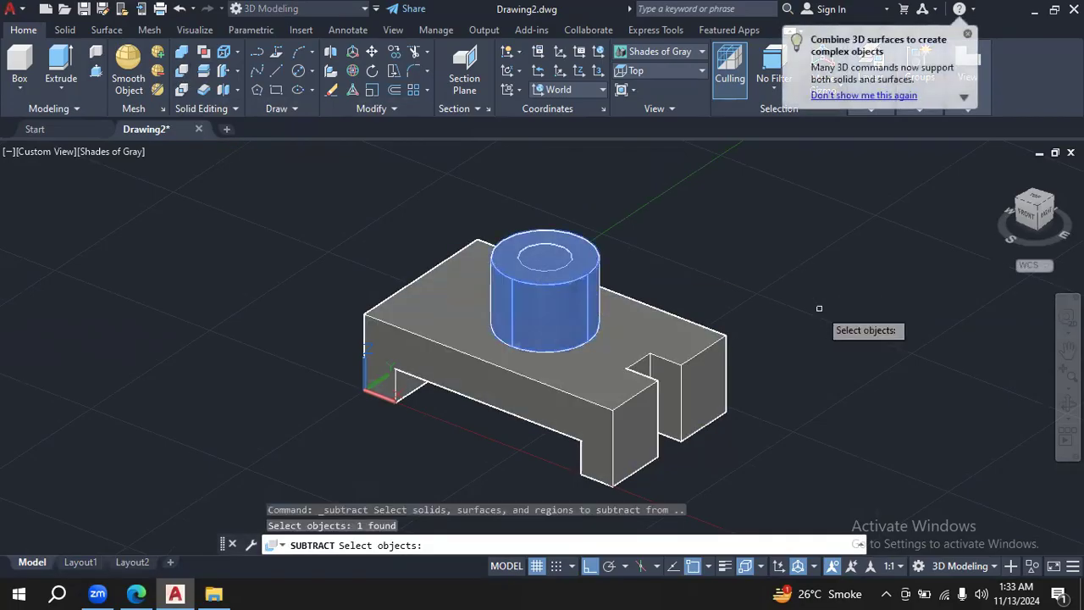
{"action": "key", "text": "Escape"}
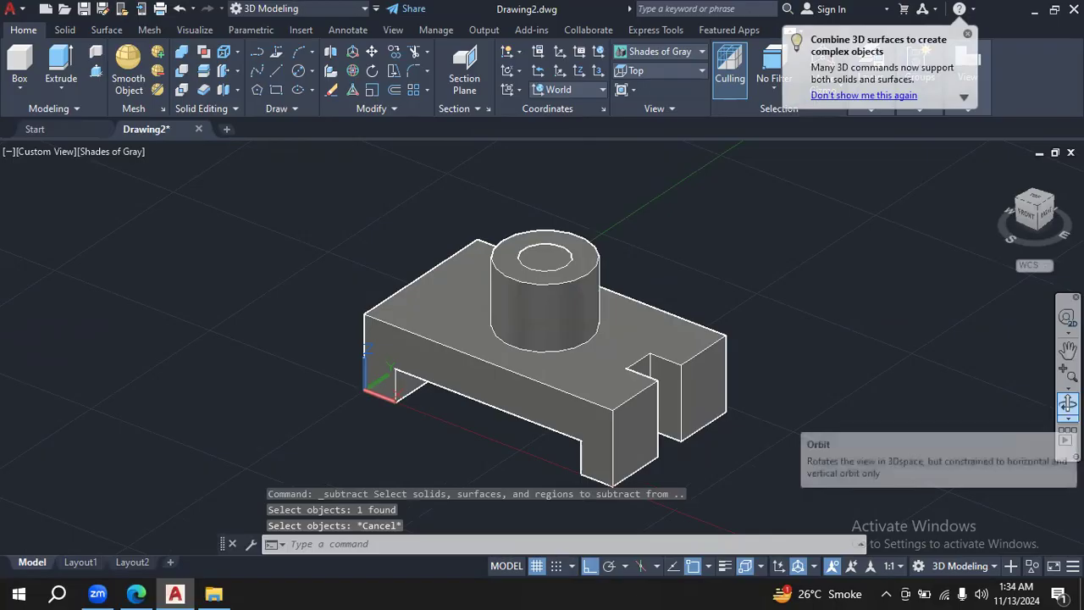
{"action": "left_click", "coordinate": [1068, 405]}
{"action": "left_click_drag", "start_coordinate": [870, 322], "coordinate": [859, 347]}
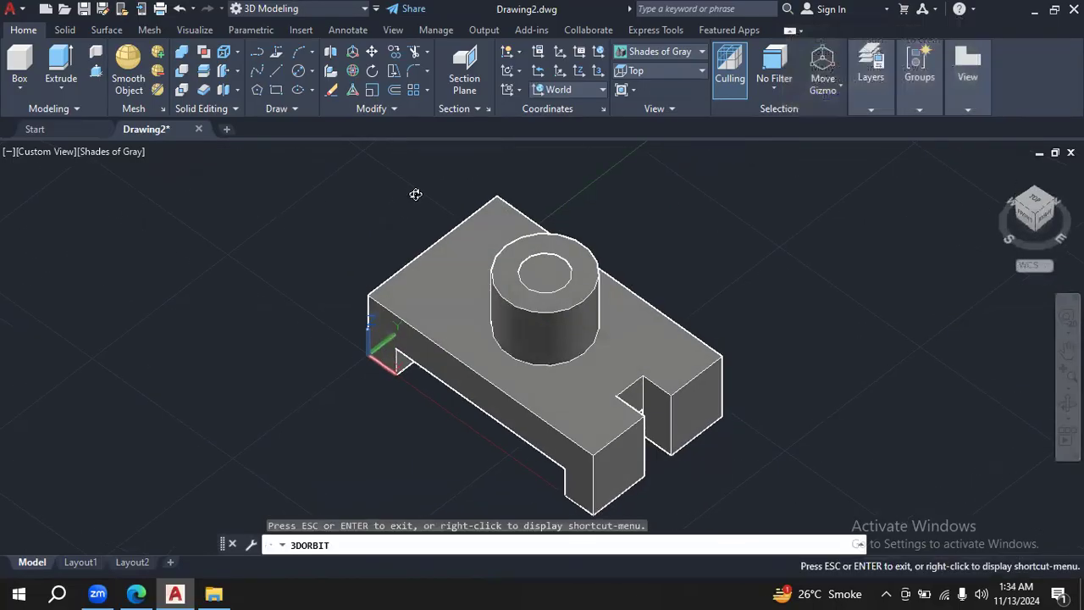
{"action": "left_click", "coordinate": [181, 71]}
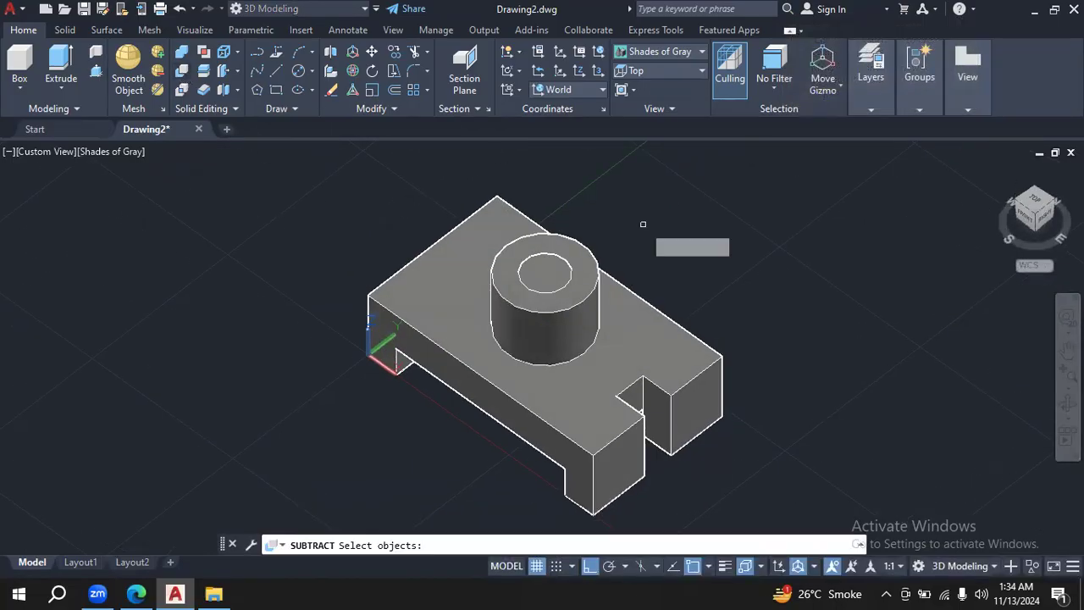
{"action": "left_click", "coordinate": [587, 294]}
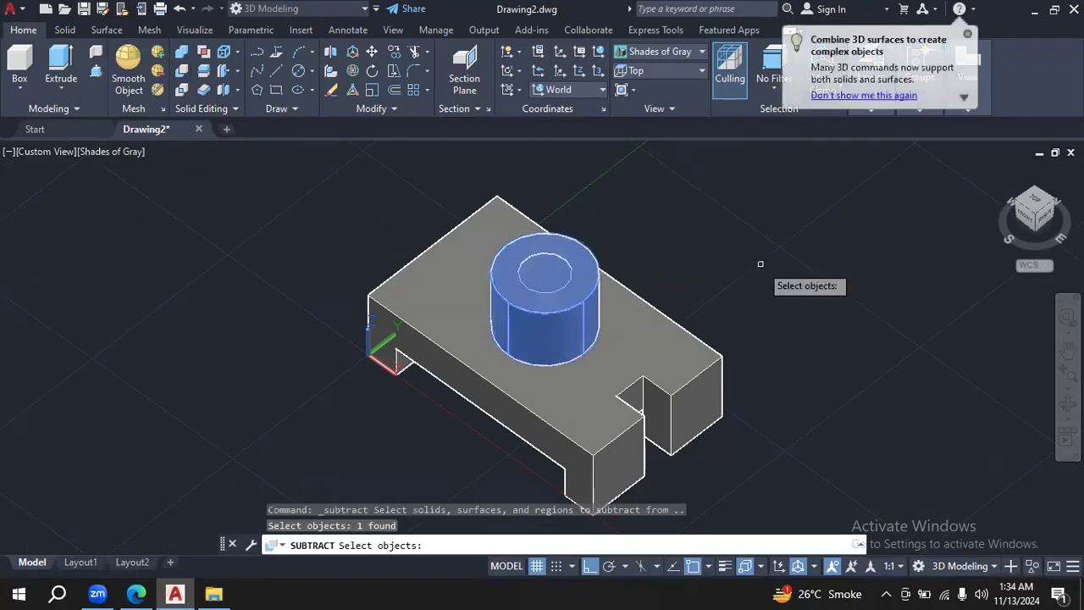
{"action": "key", "text": "Return"}
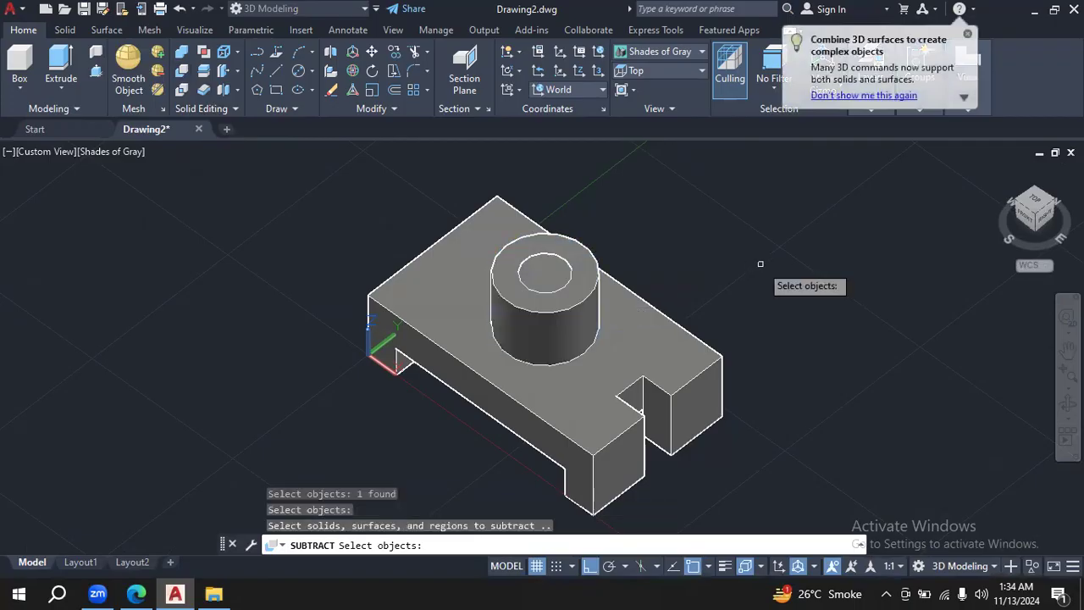
Step: Subtract the inner cylinder from the outer cylinder on the block's top face to hollow it out
{"action": "left_click", "coordinate": [180, 73]}
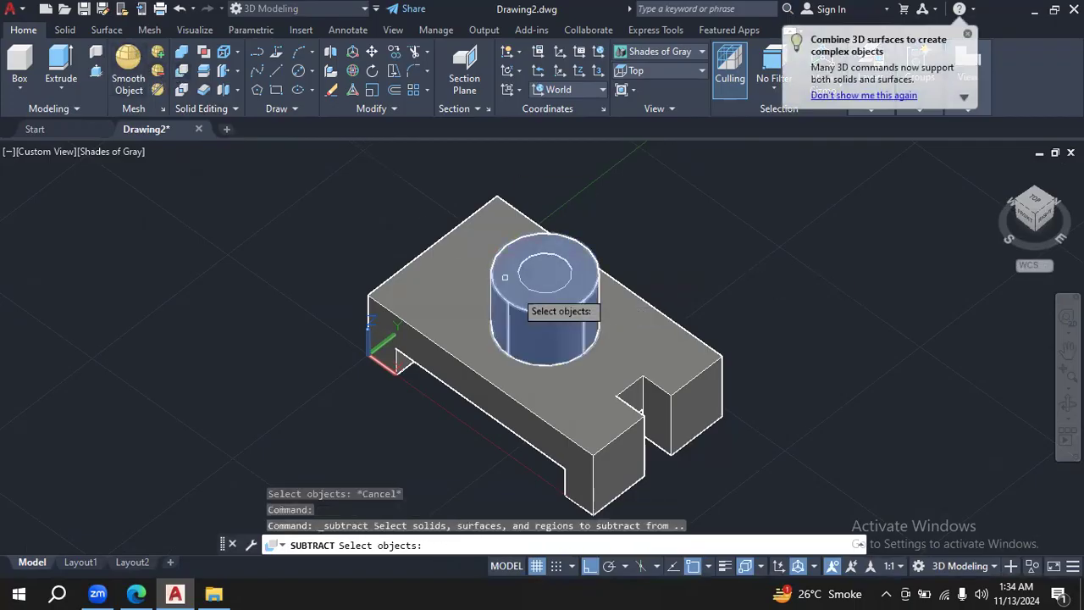
{"action": "left_click", "coordinate": [565, 304]}
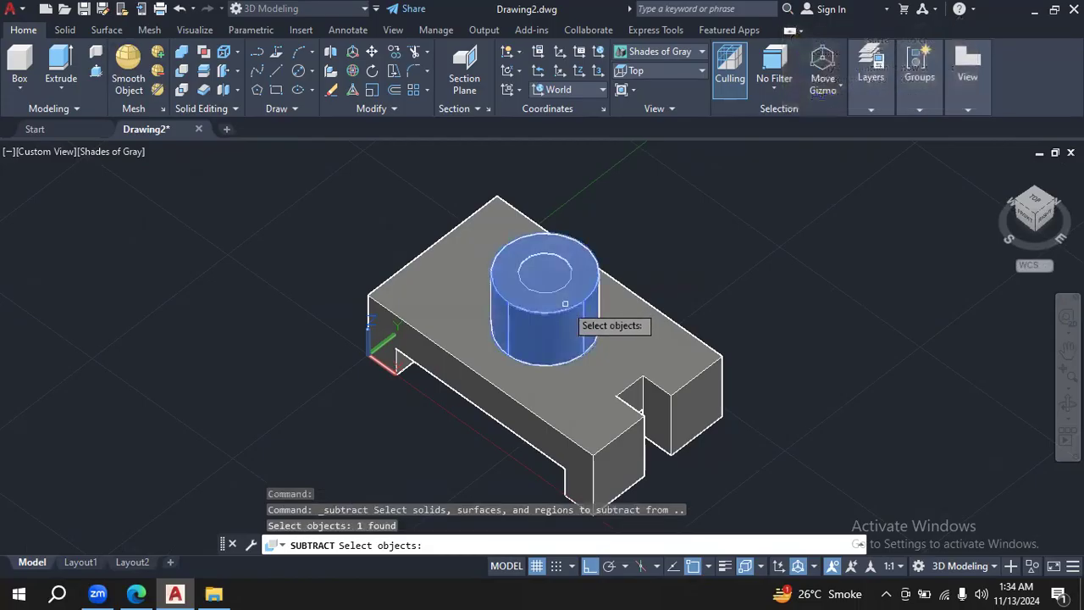
{"action": "key", "text": "Return"}
{"action": "left_click", "coordinate": [545, 269]}
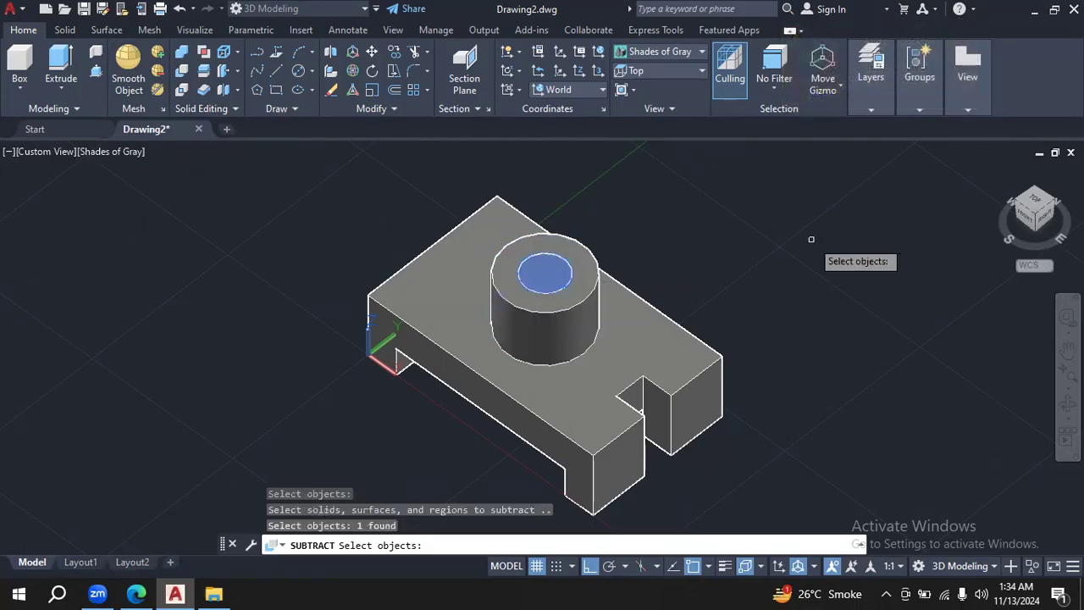
{"action": "key", "text": "Return"}
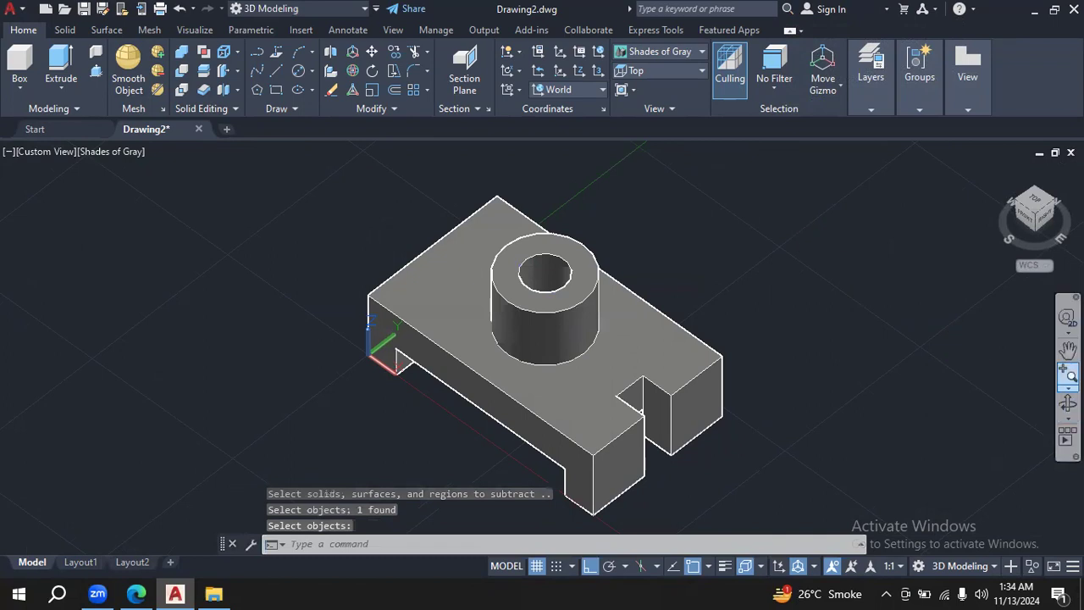
Step: Presspull the circular area at the bottom of the cylinder's bore down through the block to cut a through hole
{"action": "left_click", "coordinate": [1069, 403]}
{"action": "left_click_drag", "start_coordinate": [847, 322], "coordinate": [888, 416]}
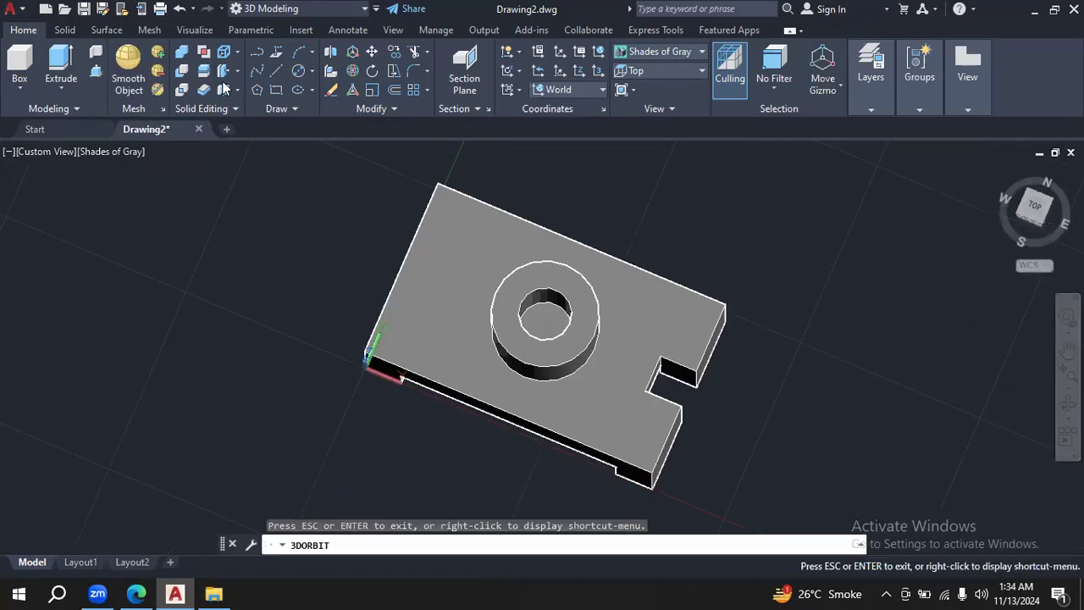
{"action": "left_click", "coordinate": [96, 73]}
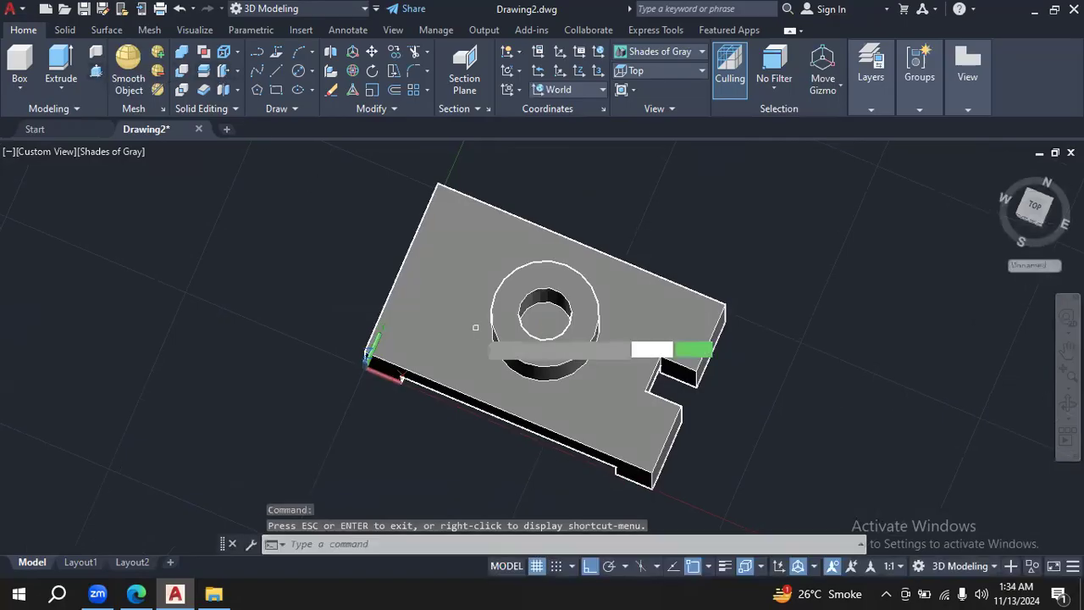
{"action": "left_click", "coordinate": [549, 330]}
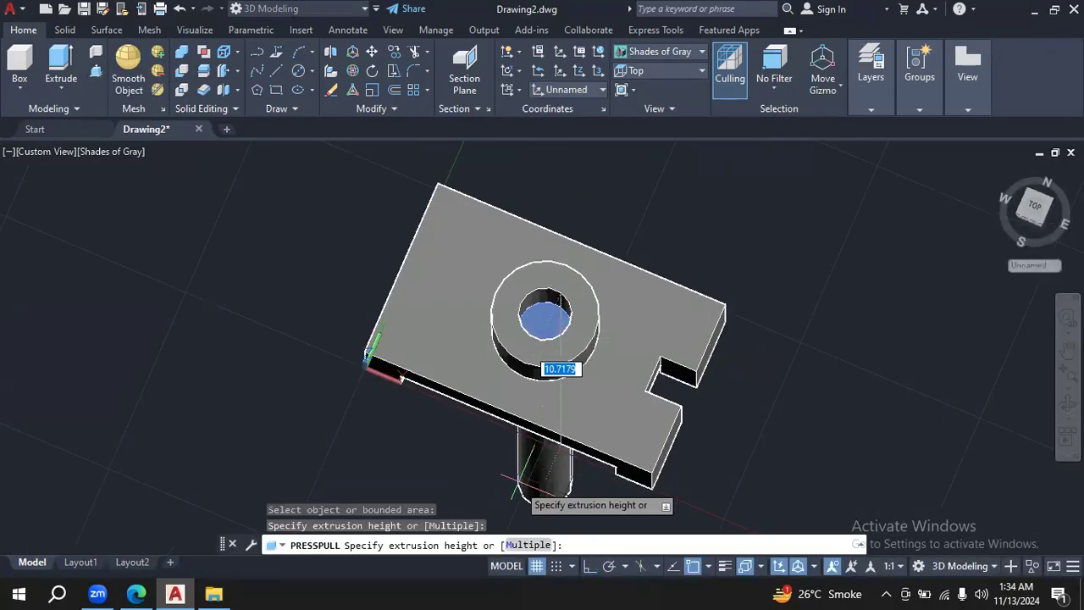
{"action": "left_click", "coordinate": [521, 430]}
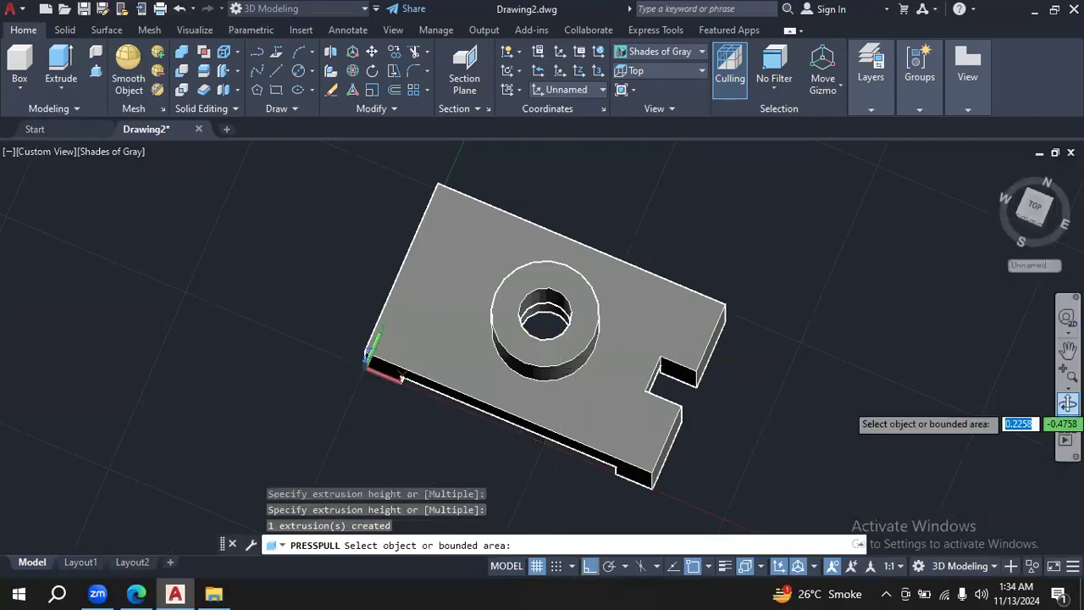
Step: Unite all the bracket's solids, including the notched block and the hollow cylinder, into one solid with Union
{"action": "left_click", "coordinate": [1067, 375]}
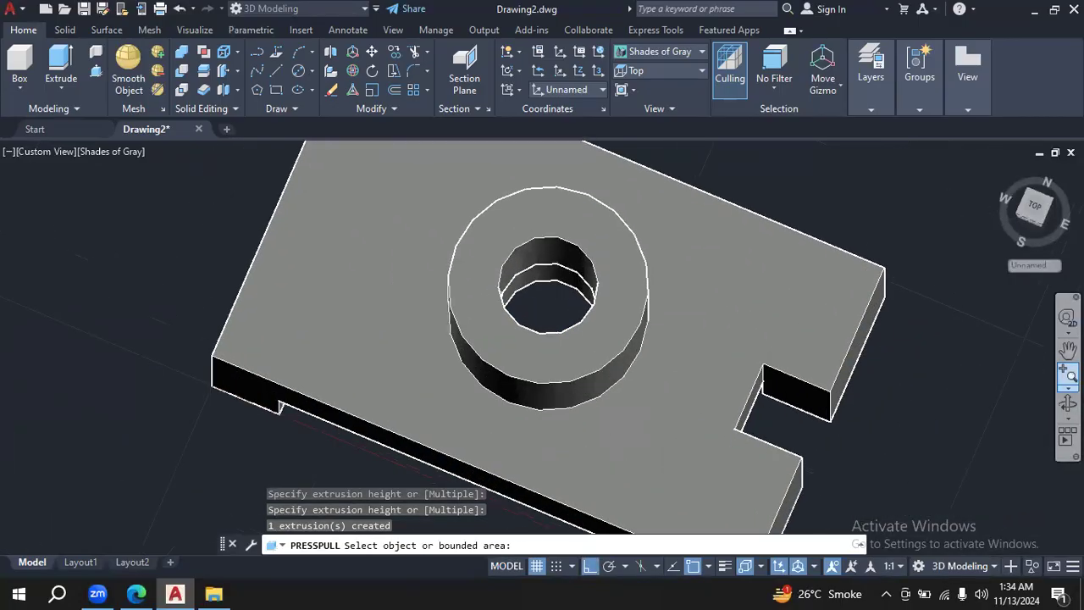
{"action": "left_click", "coordinate": [1067, 405]}
{"action": "left_click_drag", "start_coordinate": [921, 367], "coordinate": [982, 346]}
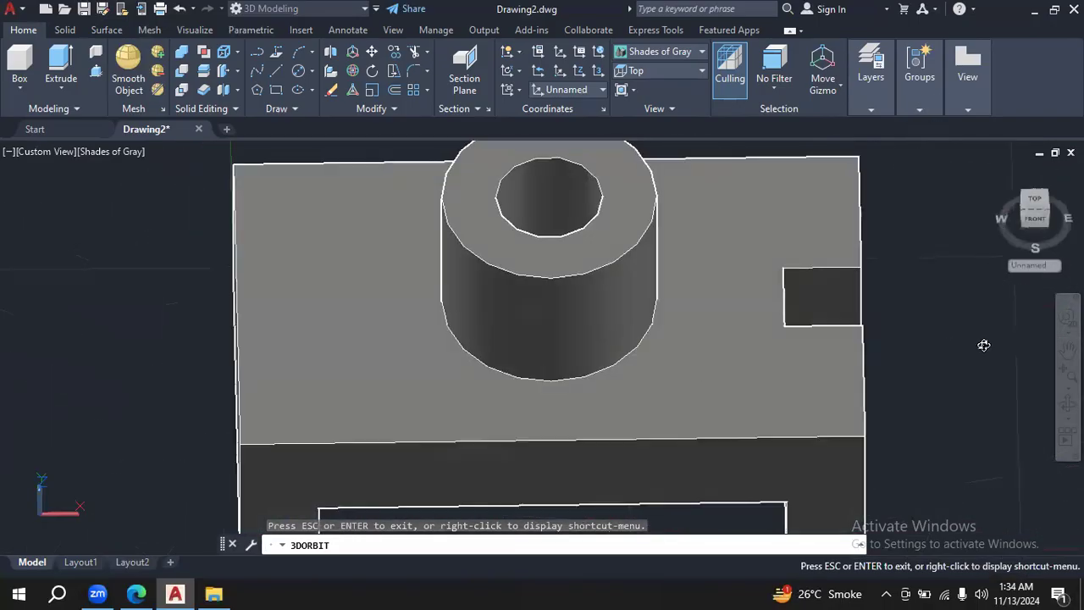
{"action": "left_click", "coordinate": [1068, 386]}
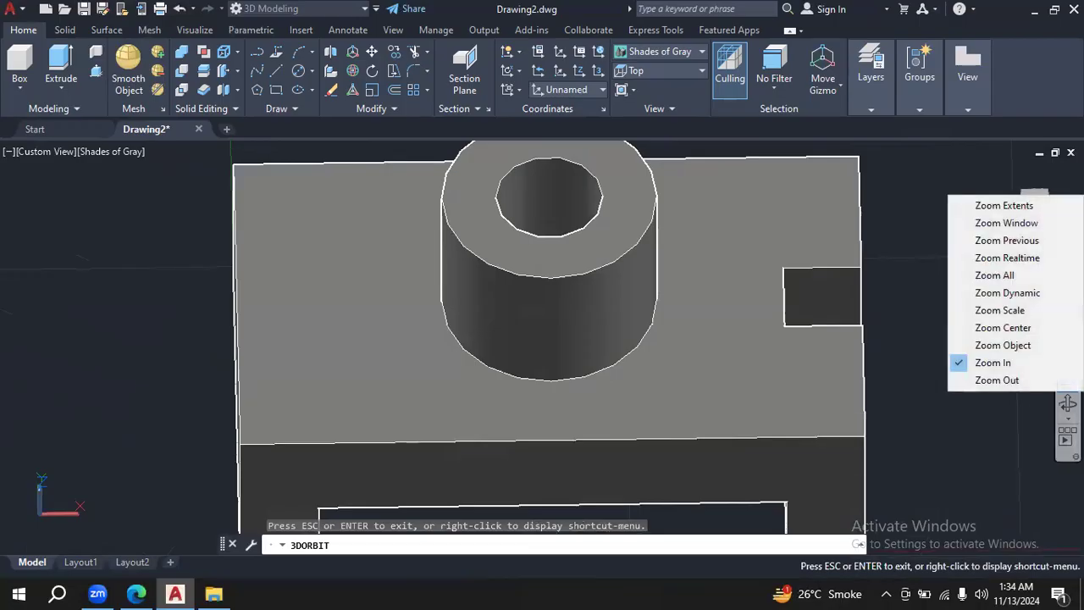
{"action": "left_click", "coordinate": [1034, 380]}
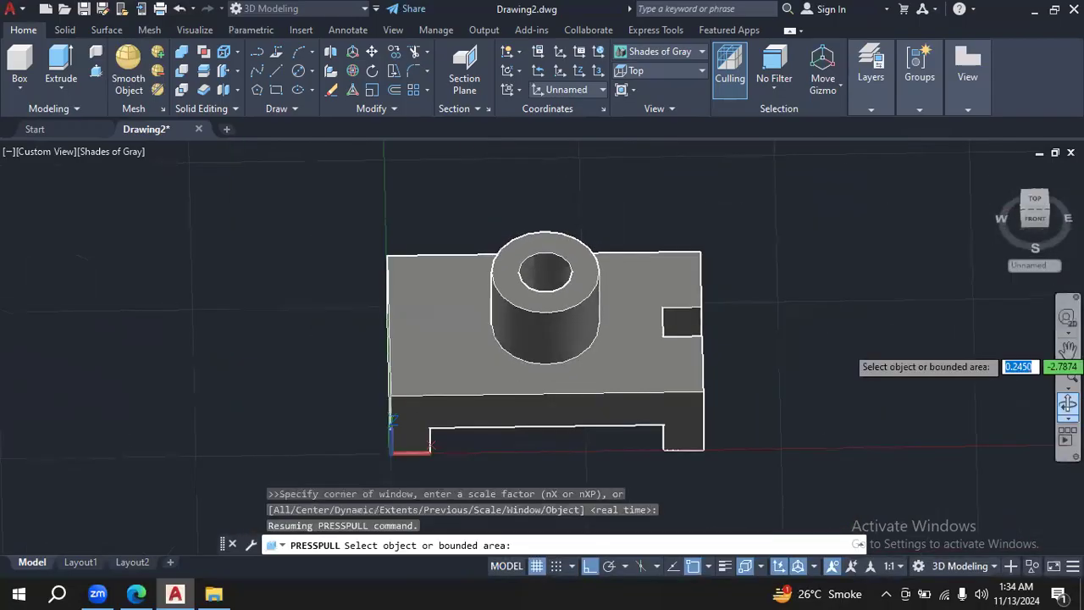
{"action": "left_click", "coordinate": [1068, 405]}
{"action": "left_click_drag", "start_coordinate": [791, 315], "coordinate": [730, 258]}
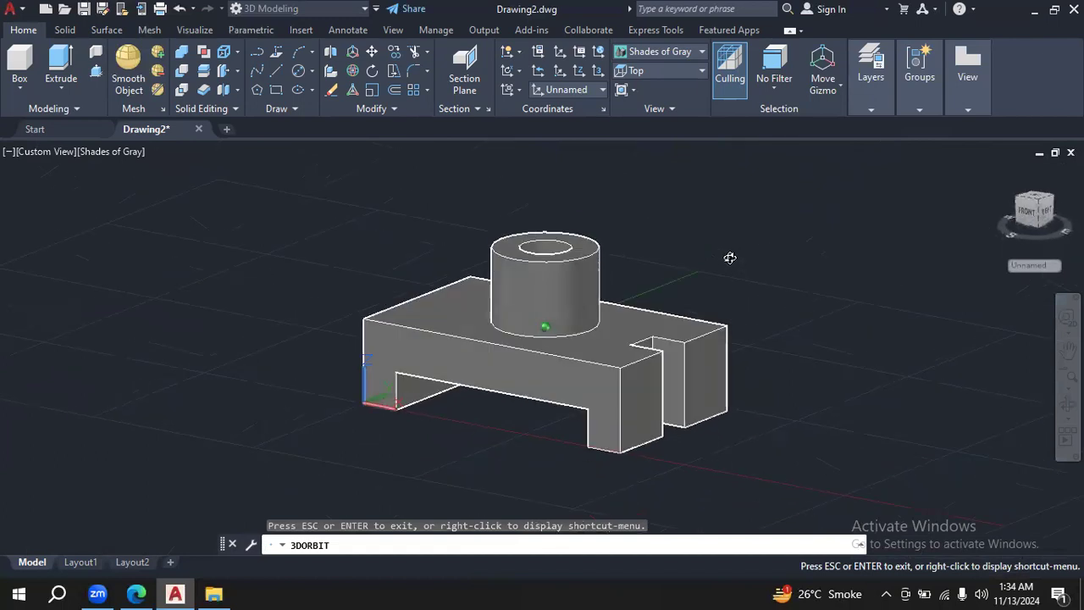
{"action": "left_click", "coordinate": [182, 56]}
{"action": "mouse_move", "coordinate": [786, 258]}
{"action": "left_mouse_down"}
{"action": "mouse_move", "coordinate": [782, 249]}
{"action": "mouse_move", "coordinate": [348, 266]}
{"action": "mouse_move", "coordinate": [407, 394]}
{"action": "mouse_move", "coordinate": [757, 450]}
{"action": "left_mouse_up"}
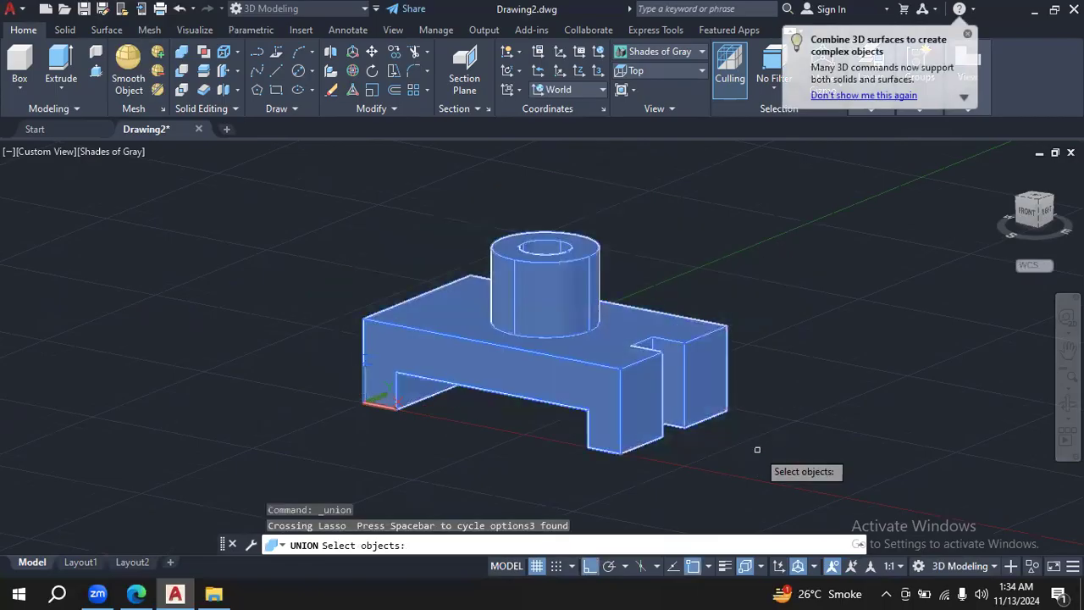
{"action": "key", "text": "Return"}
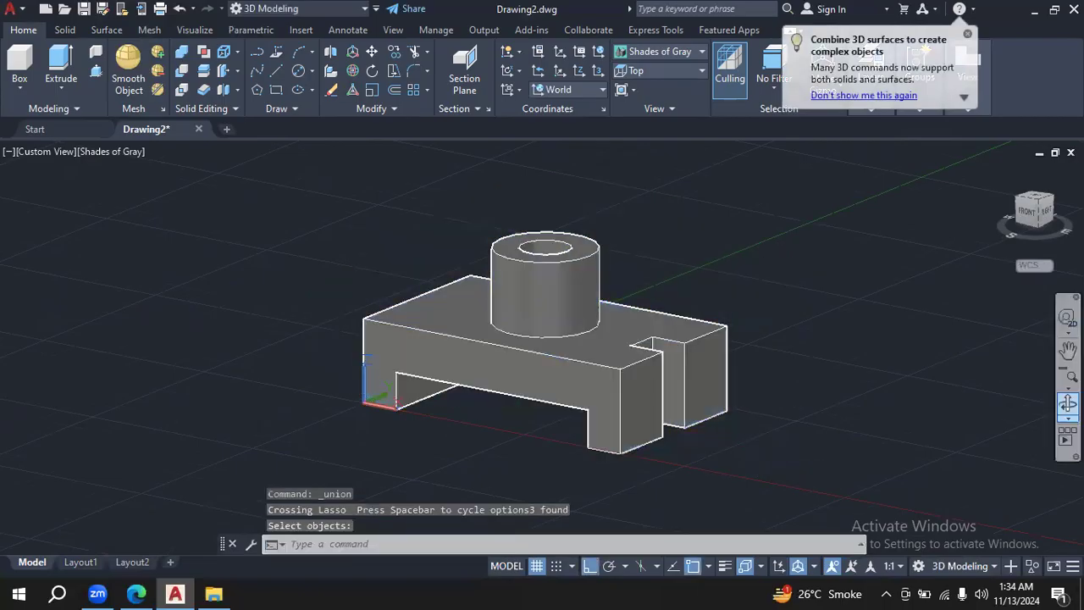
Step: Compare the finished bracket in an angled view with the dimensioned drawing in the reference PDF and return to AutoCAD
{"action": "left_click", "coordinate": [1068, 403]}
{"action": "mouse_move", "coordinate": [743, 467]}
{"action": "left_mouse_down"}
{"action": "mouse_move", "coordinate": [822, 273]}
{"action": "mouse_move", "coordinate": [847, 322]}
{"action": "mouse_move", "coordinate": [834, 268]}
{"action": "mouse_move", "coordinate": [782, 297]}
{"action": "mouse_move", "coordinate": [775, 419]}
{"action": "mouse_move", "coordinate": [743, 276]}
{"action": "mouse_move", "coordinate": [881, 350]}
{"action": "mouse_move", "coordinate": [751, 392]}
{"action": "mouse_move", "coordinate": [774, 295]}
{"action": "mouse_move", "coordinate": [738, 317]}
{"action": "mouse_move", "coordinate": [737, 438]}
{"action": "mouse_move", "coordinate": [683, 373]}
{"action": "mouse_move", "coordinate": [763, 437]}
{"action": "mouse_move", "coordinate": [754, 482]}
{"action": "left_mouse_up"}
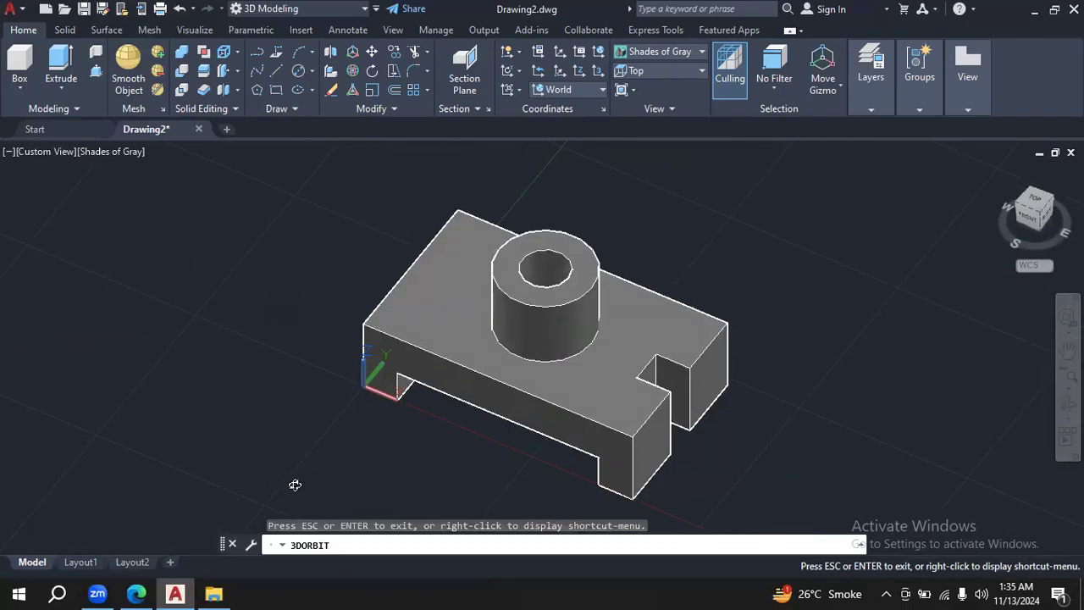
{"action": "left_click", "coordinate": [138, 593]}
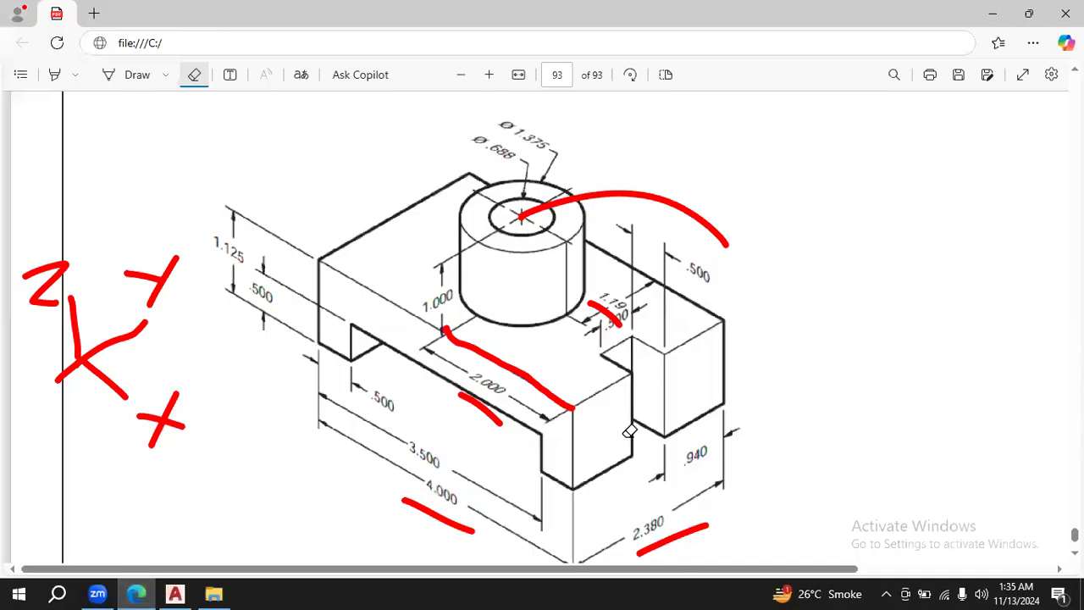
{"action": "left_click", "coordinate": [176, 593]}
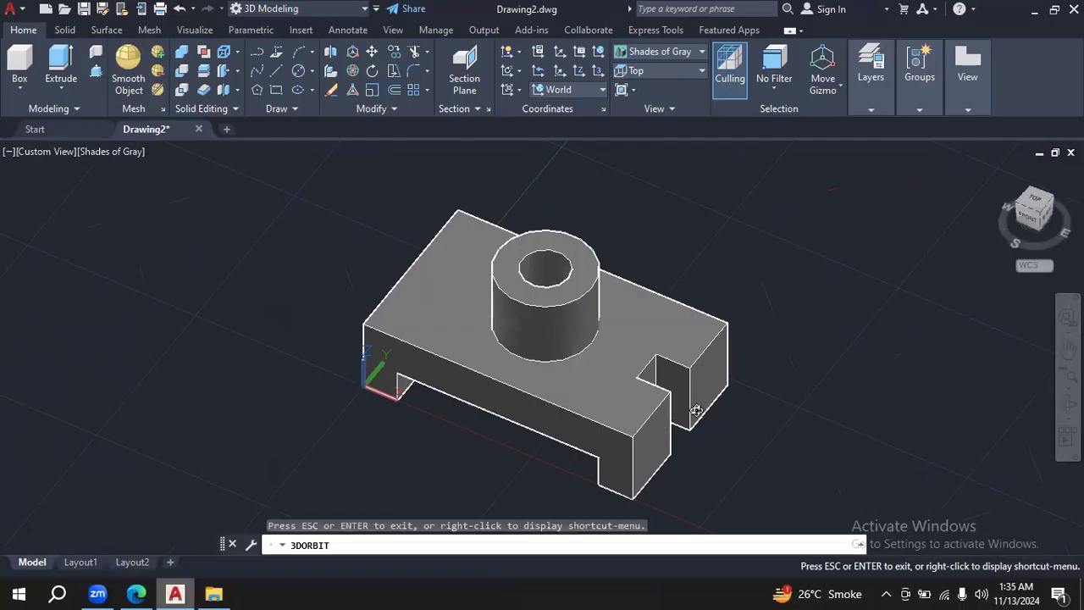